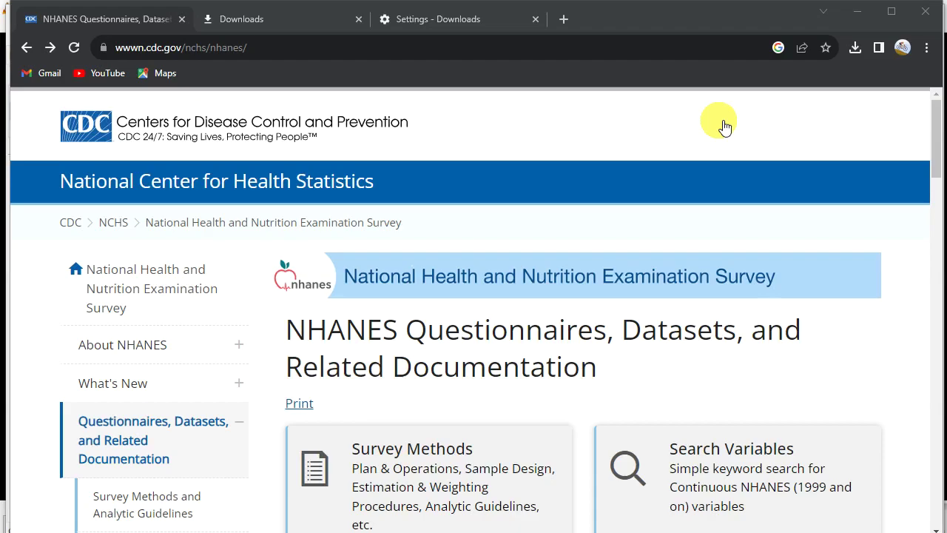
# - Close the download settings and Downloads tabs, leaving only the NHANES page open
pyautogui.click(535, 19)
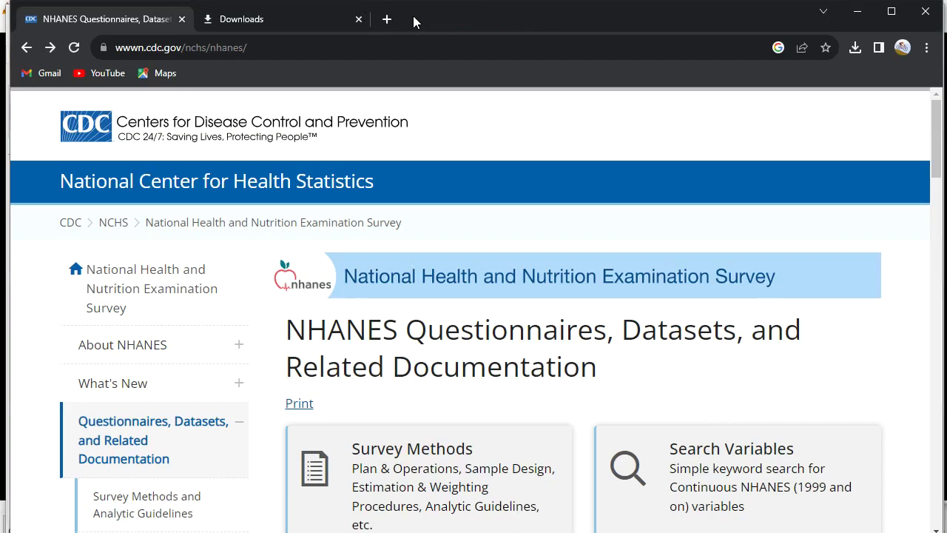
pyautogui.click(359, 20)
pyautogui.click(303, 56)
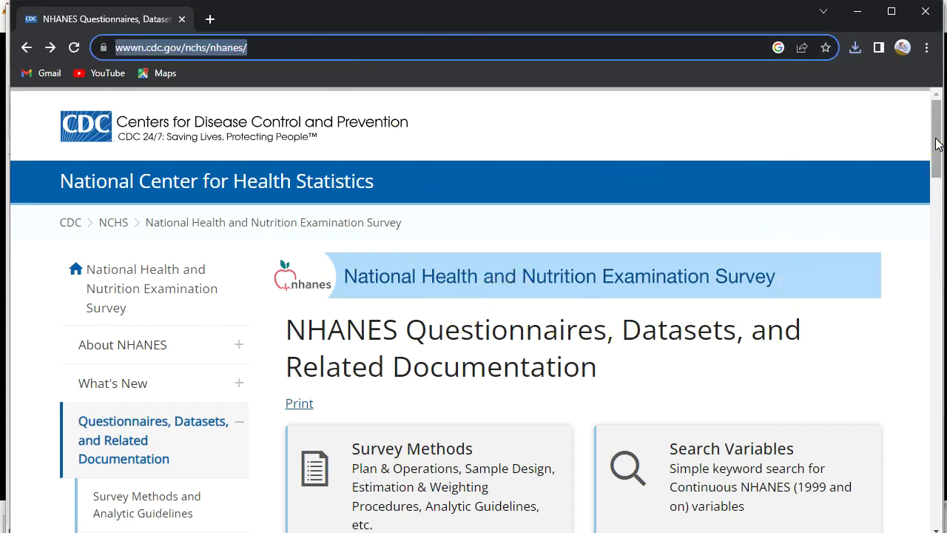
# - Open the NHANES 2005-2006 survey cycle from the Continuous NHANES list
pyautogui.moveTo(937, 145); pyautogui.dragTo(937, 213)
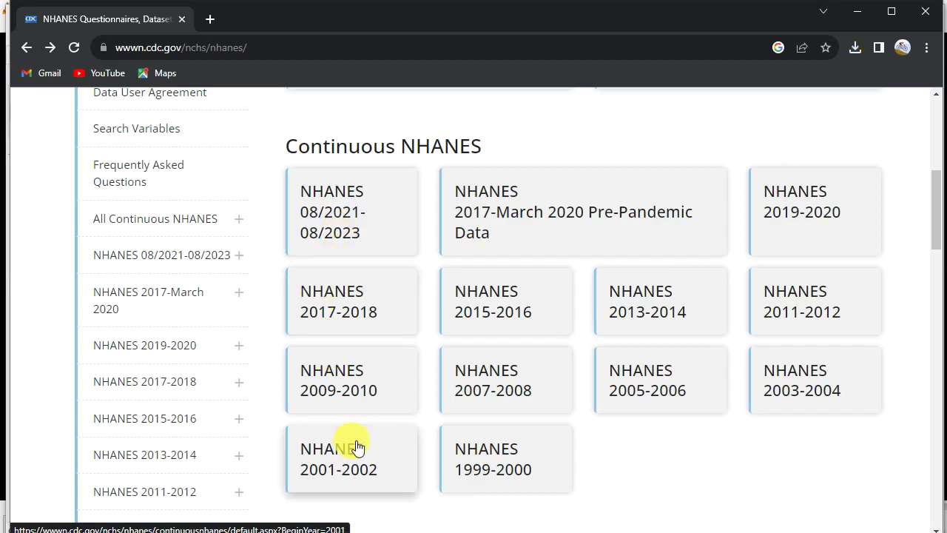
pyautogui.moveTo(377, 532)
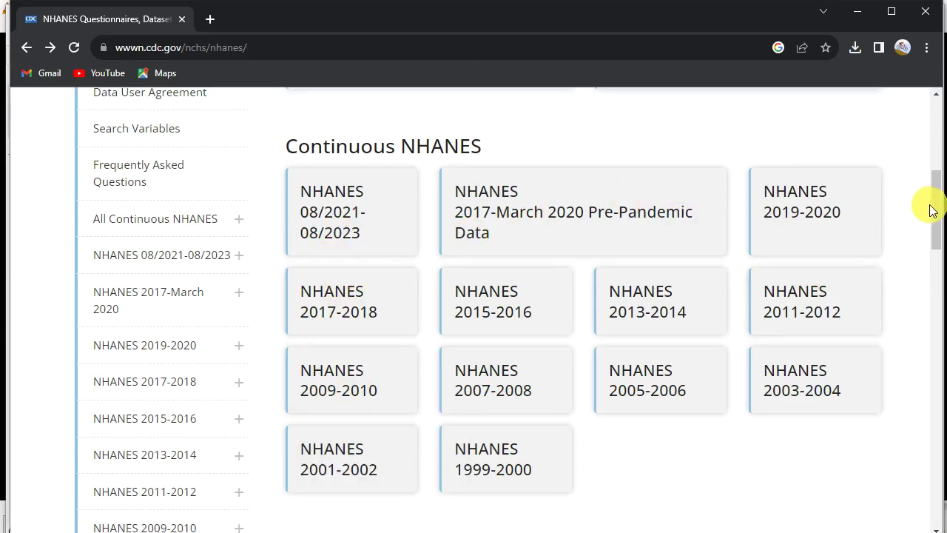
pyautogui.scroll(5, 940, 211)
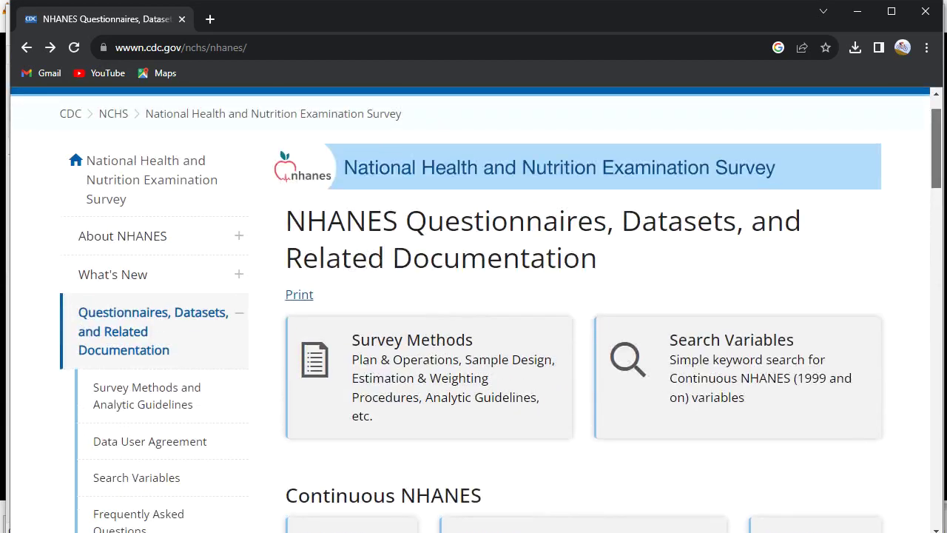
pyautogui.scroll(-5, 473, 309)
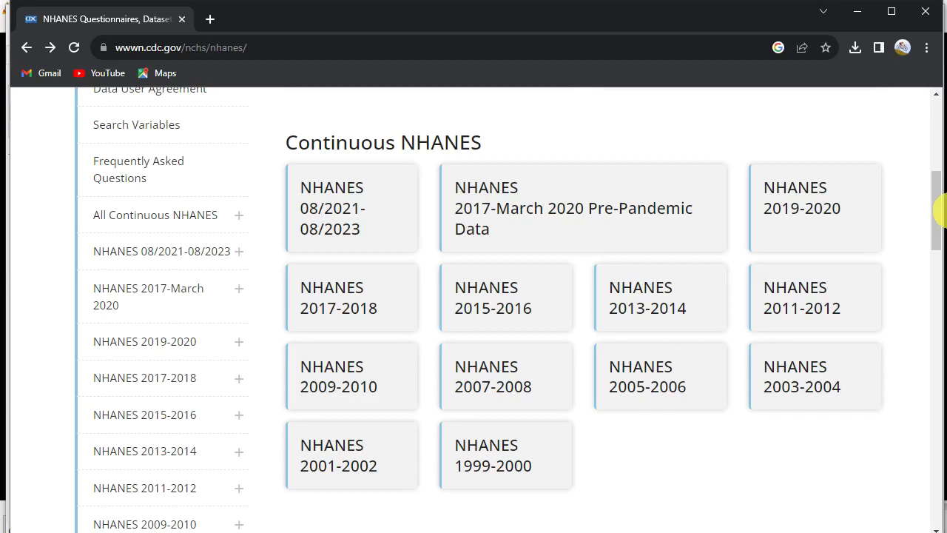
pyautogui.click(651, 393)
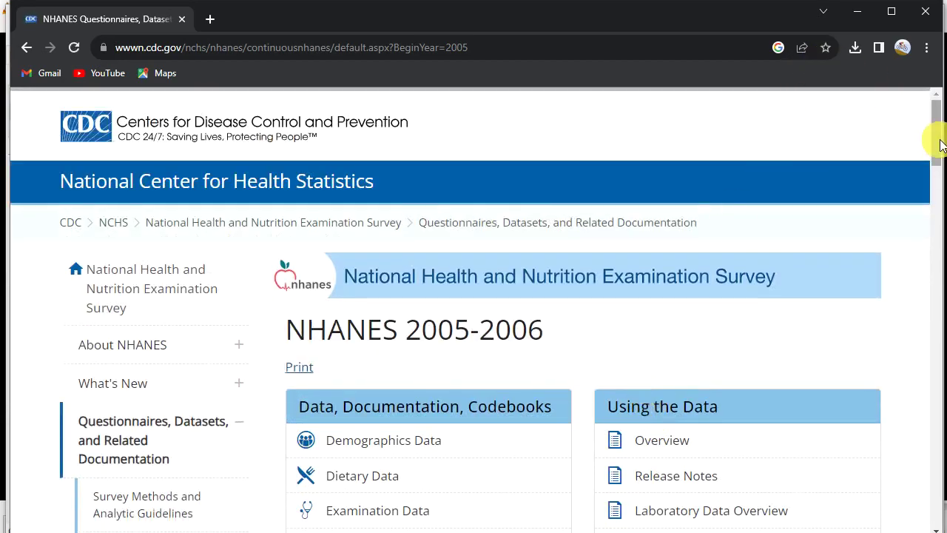
# - Open the Demographics Data page of the NHANES 2005-2006 cycle
pyautogui.scroll(-1, 941, 156)
pyautogui.moveTo(941, 156); pyautogui.dragTo(941, 174)
pyautogui.scroll(3, 941, 174)
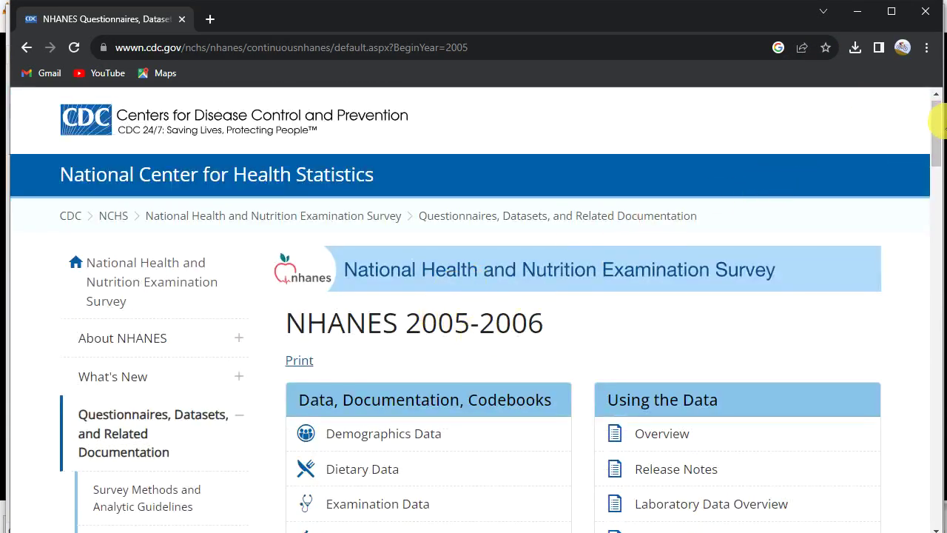
pyautogui.scroll(-2, 936, 134)
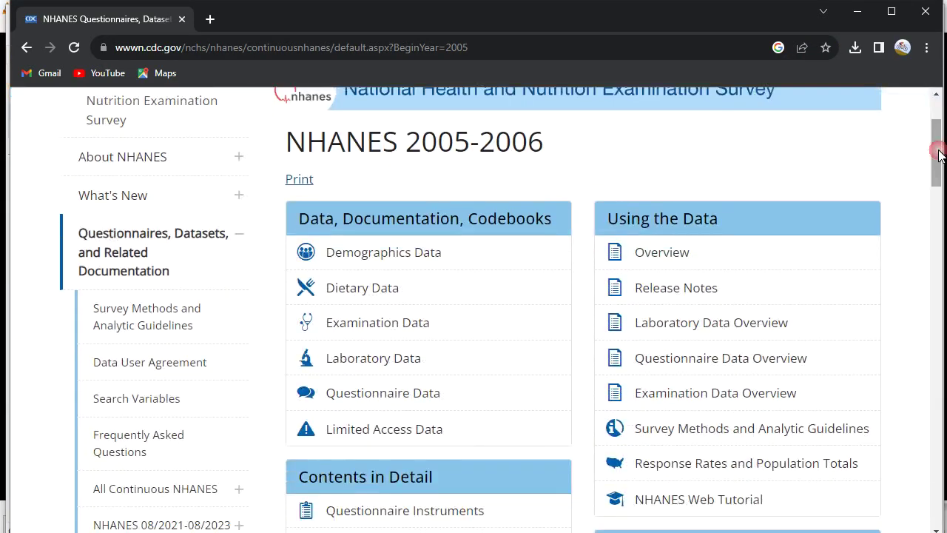
pyautogui.click(380, 259)
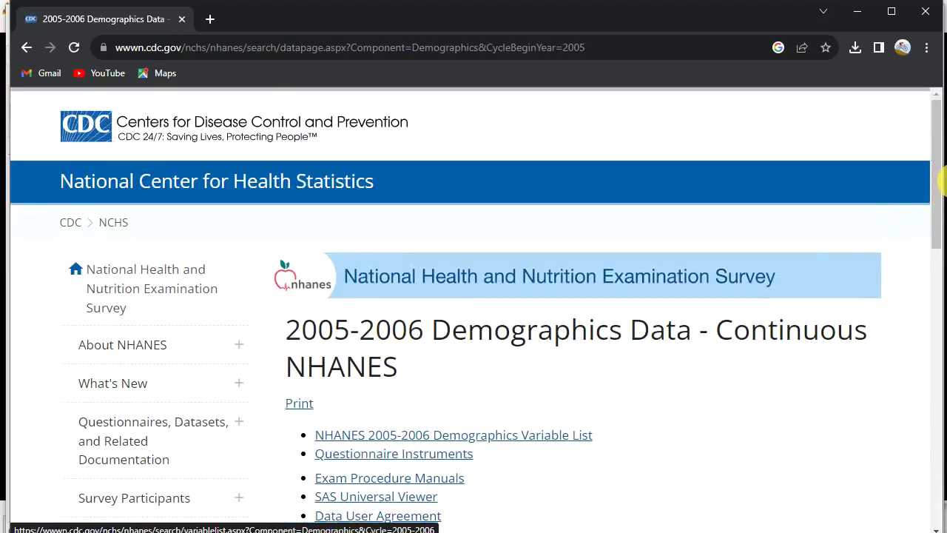
# - Download the Demographic Variables & Sample Weights data file to the Desktop as DEMO_D in XPT format
pyautogui.moveTo(938, 182); pyautogui.dragTo(940, 261)
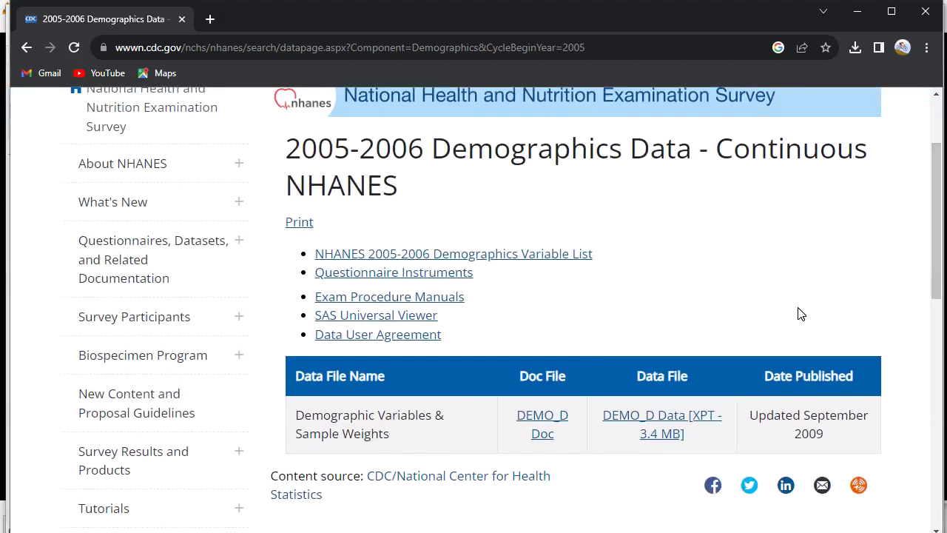
pyautogui.click(653, 427)
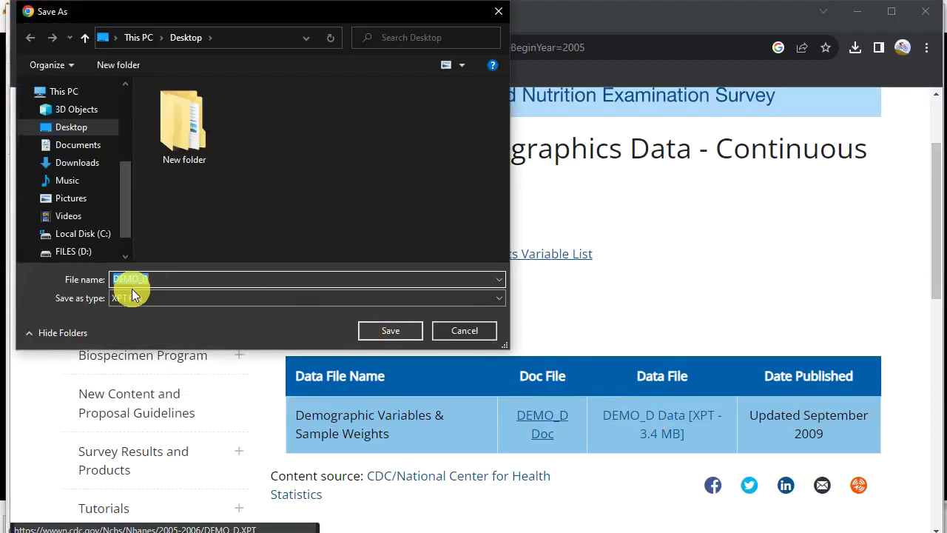
pyautogui.click(373, 330)
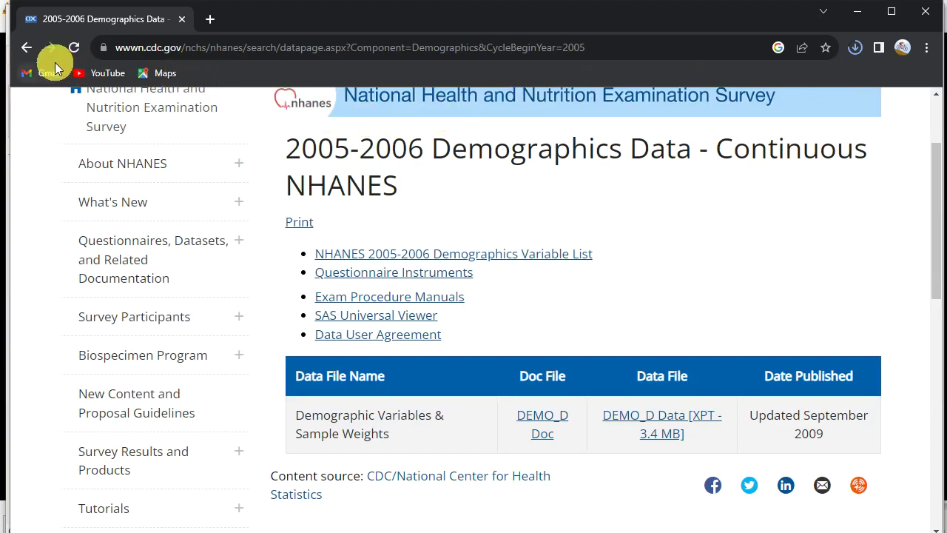
# - Download the Diabetes data file DIQ_D from the 2005-2006 Questionnaire Data to the Desktop, and switch to Stata
pyautogui.click(26, 48)
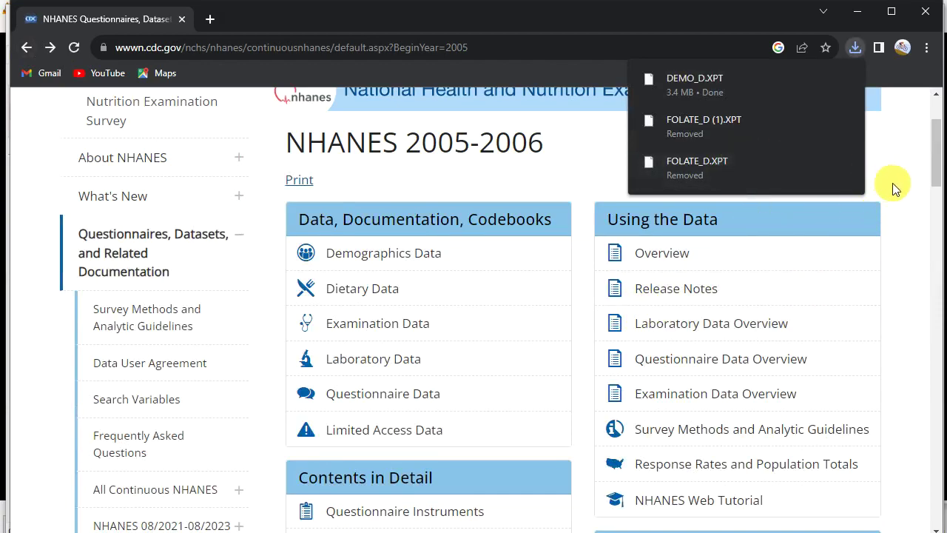
pyautogui.moveTo(936, 148); pyautogui.dragTo(938, 180)
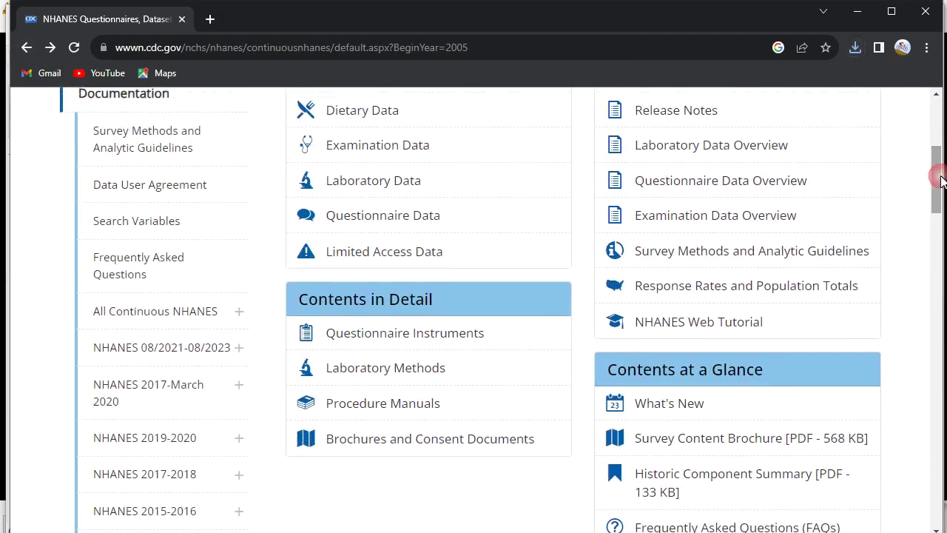
pyautogui.click(382, 226)
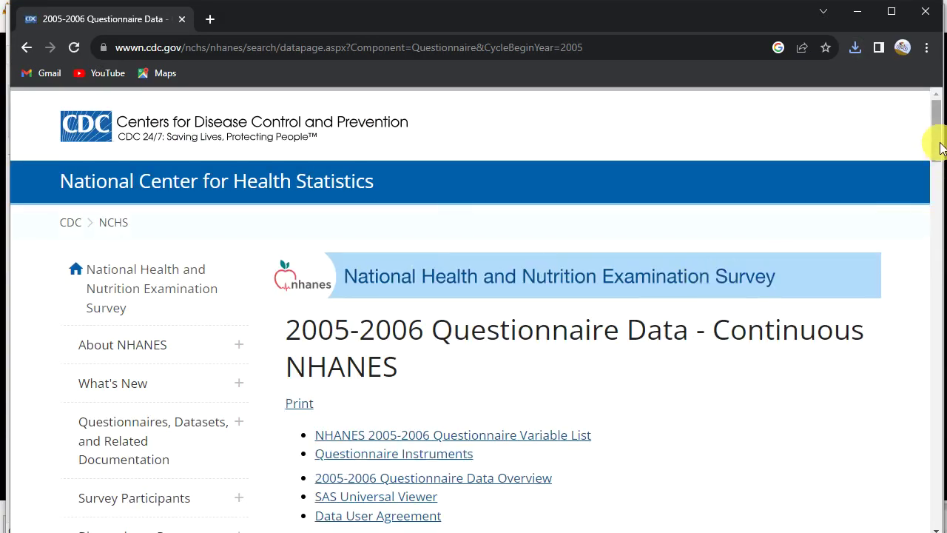
pyautogui.moveTo(937, 143); pyautogui.dragTo(937, 243)
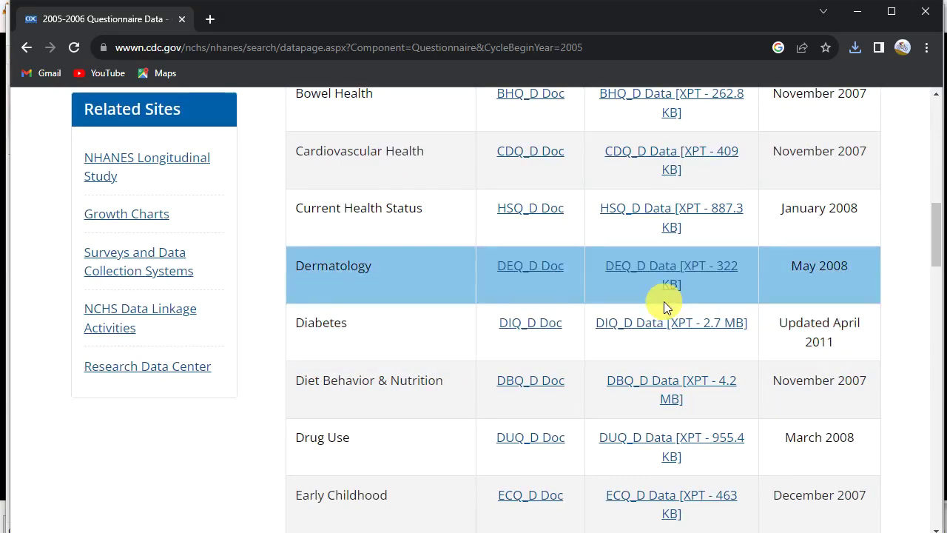
pyautogui.click(700, 331)
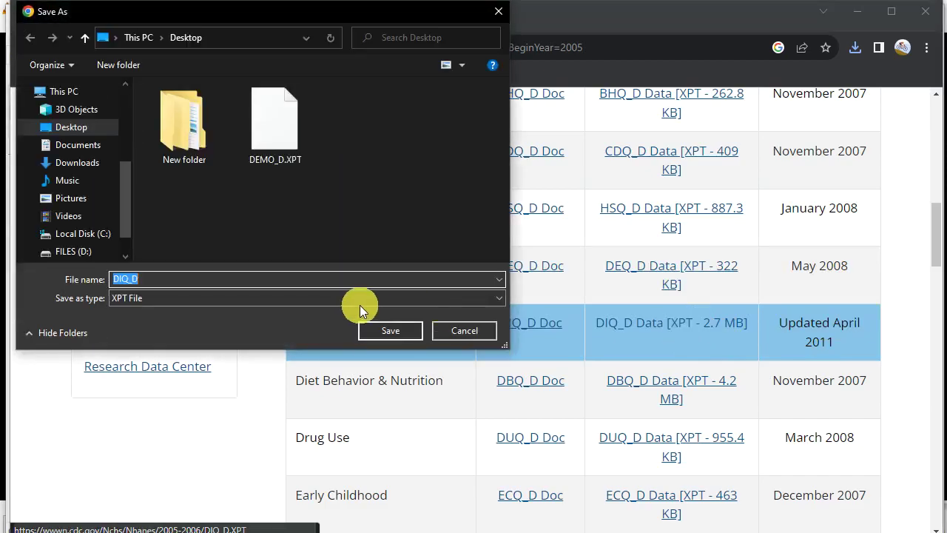
pyautogui.click(405, 331)
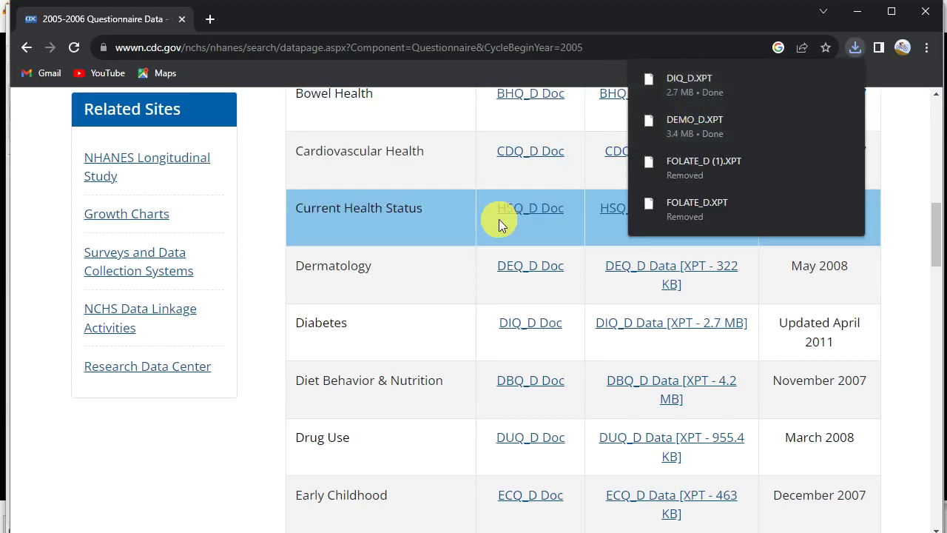
pyautogui.hotkey('alt', 'Tab')
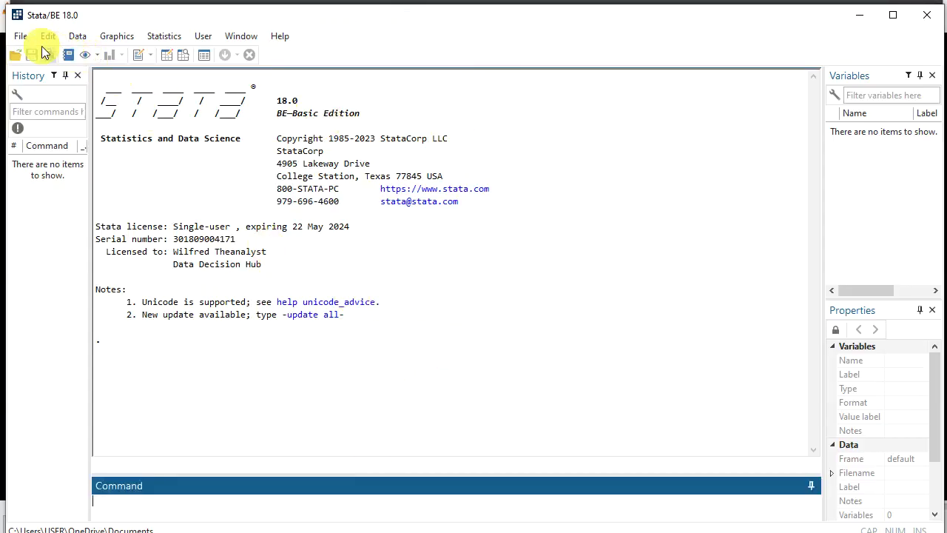
pyautogui.click(21, 35)
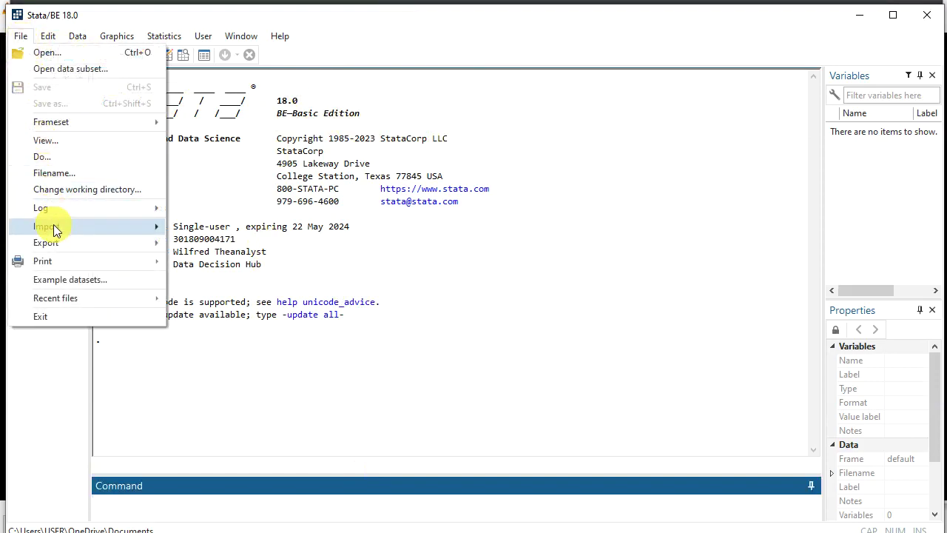
pyautogui.moveTo(54, 224)
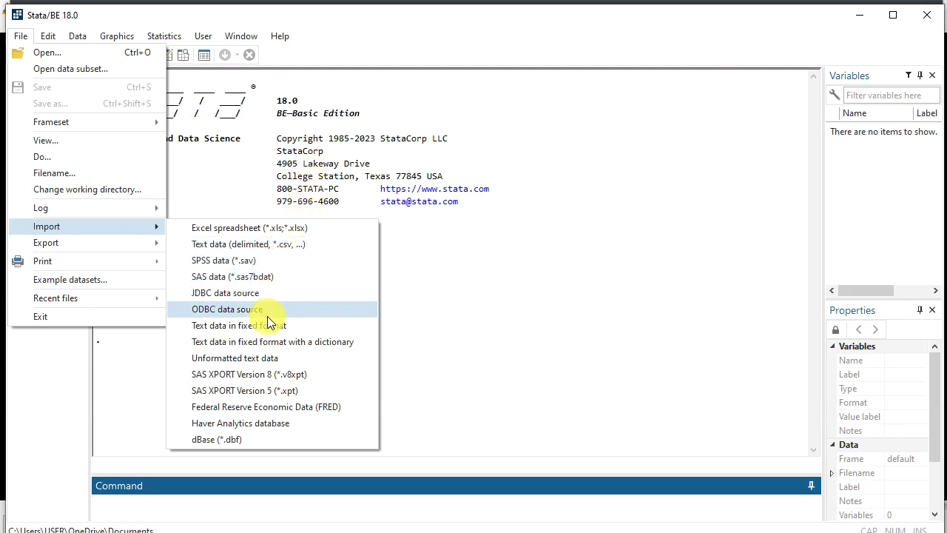
pyautogui.click(256, 377)
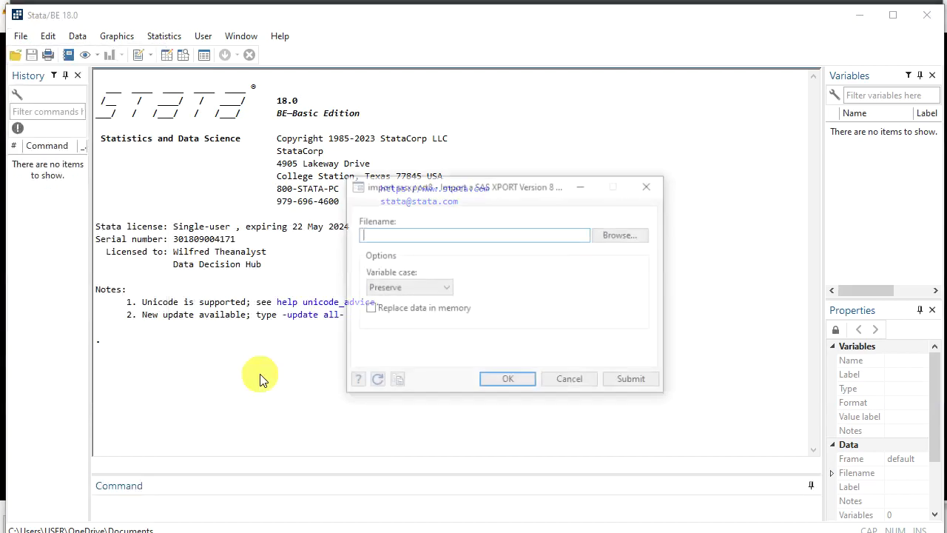
pyautogui.click(627, 233)
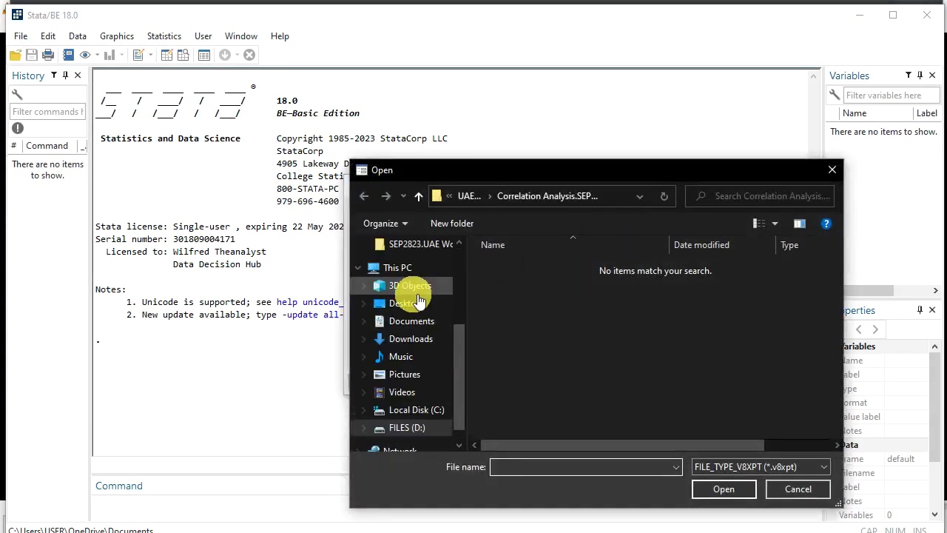
pyautogui.click(406, 304)
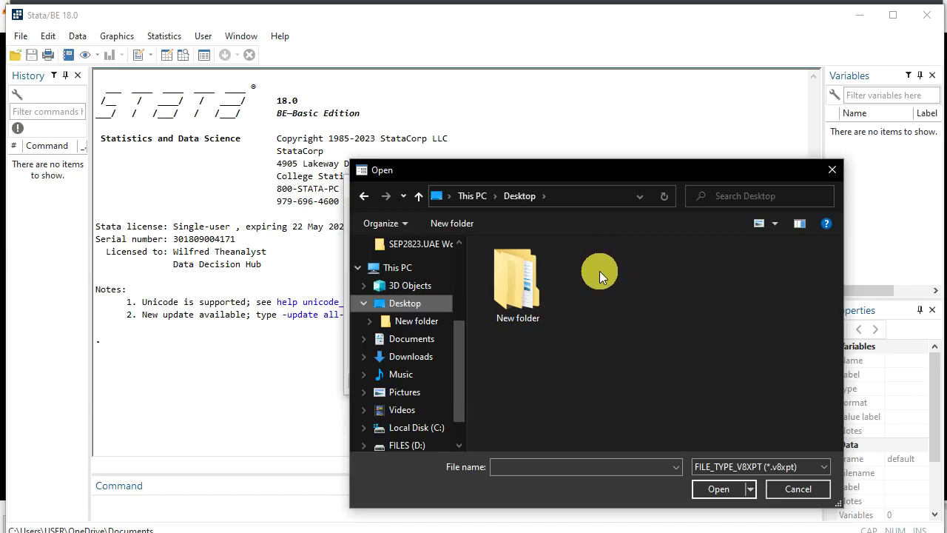
pyautogui.click(834, 169)
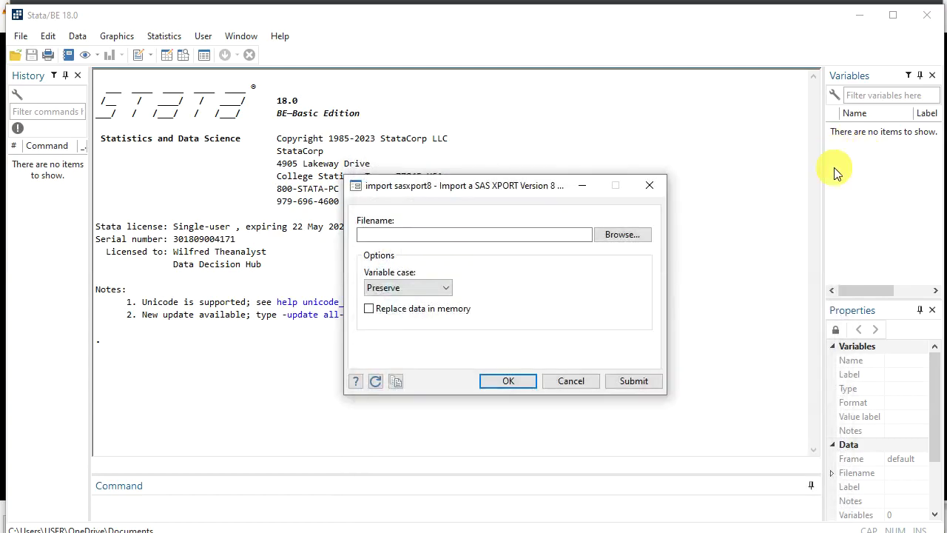
pyautogui.click(648, 184)
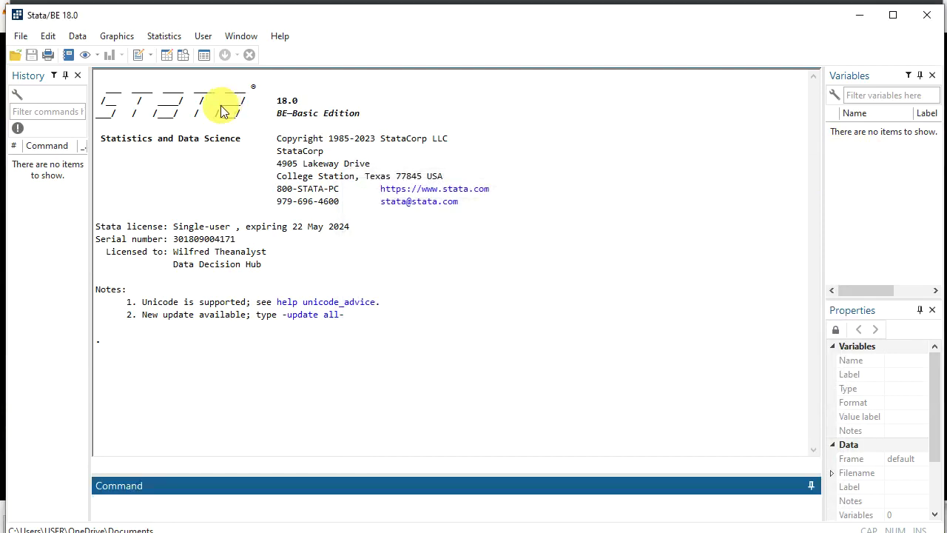
# - Import DIQ_D.XPT from the Desktop as a SAS XPORT Version 5 file
pyautogui.click(22, 36)
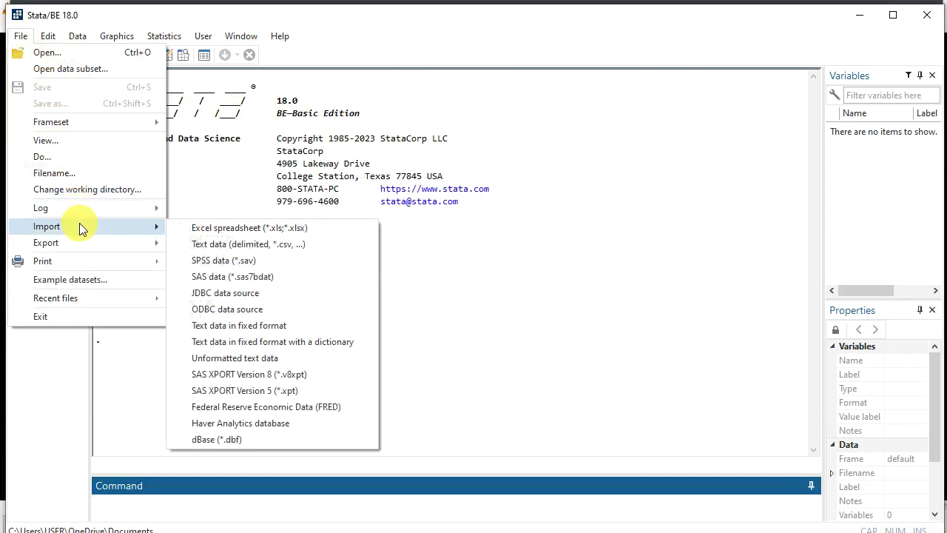
pyautogui.click(261, 390)
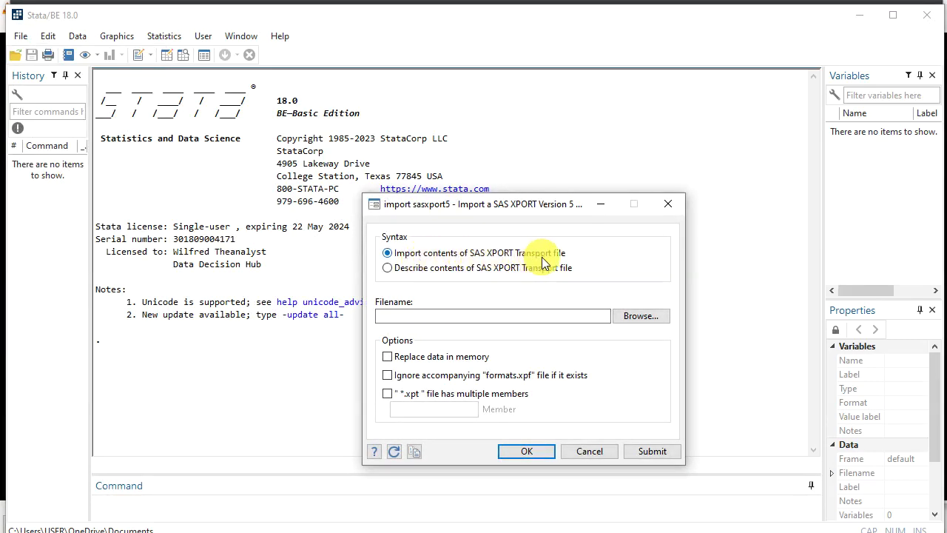
pyautogui.click(627, 316)
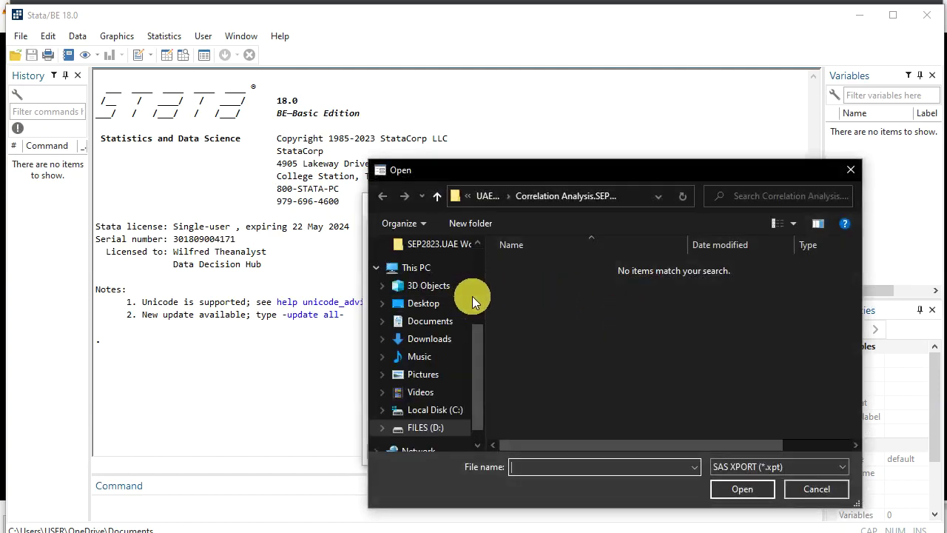
pyautogui.click(428, 305)
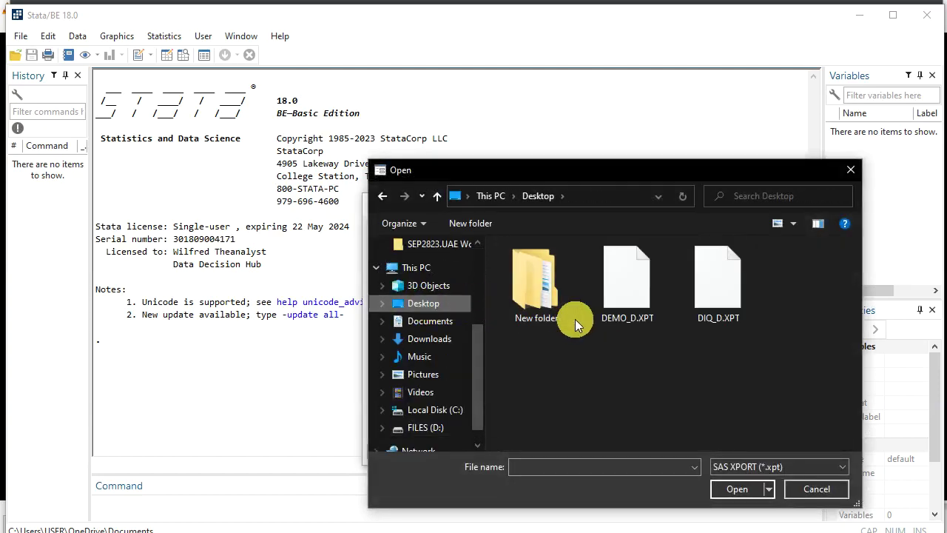
pyautogui.click(710, 299)
pyautogui.click(725, 488)
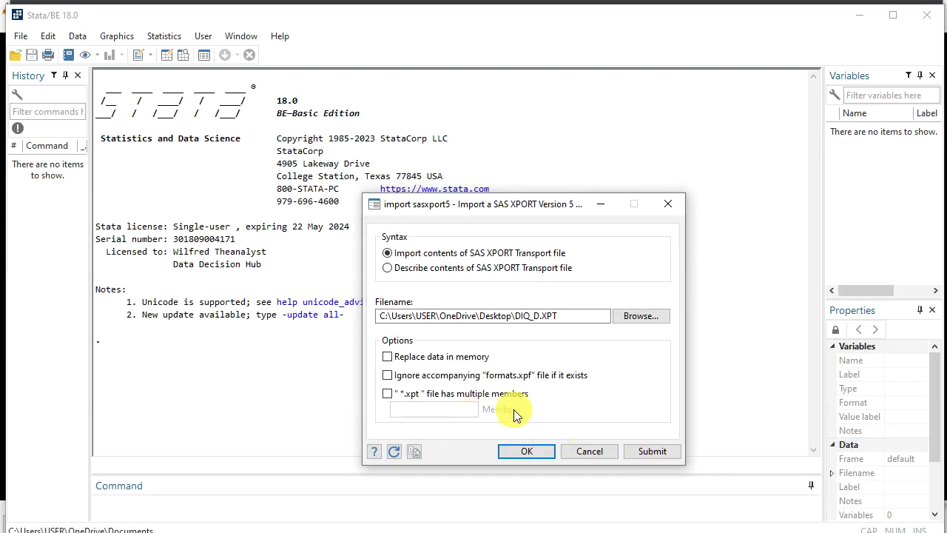
pyautogui.click(526, 451)
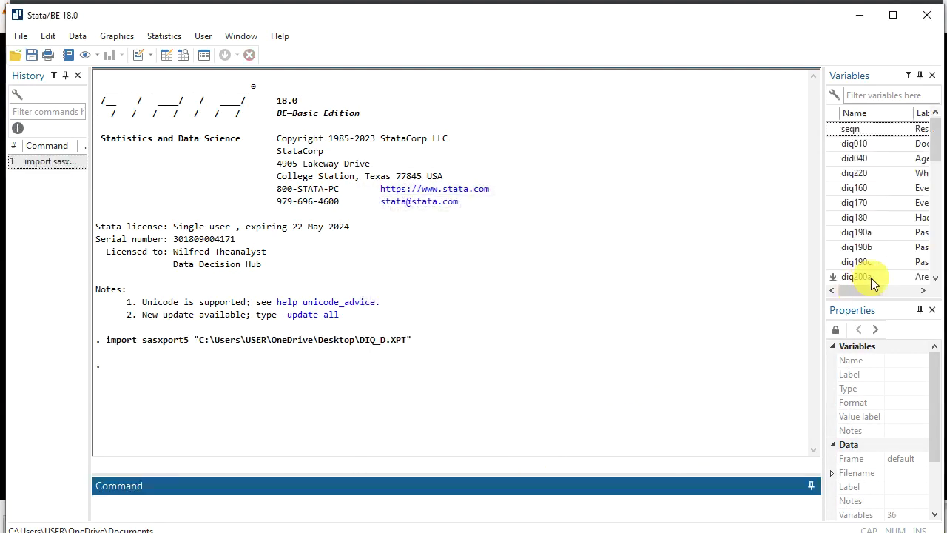
# - Examine the imported dataset's variable list and its data properties, including the number of variables and observations
pyautogui.moveTo(862, 289)
pyautogui.mouseDown()
pyautogui.moveTo(908, 284)
pyautogui.moveTo(849, 296)
pyautogui.mouseUp()
pyautogui.moveTo(933, 441); pyautogui.dragTo(934, 483)
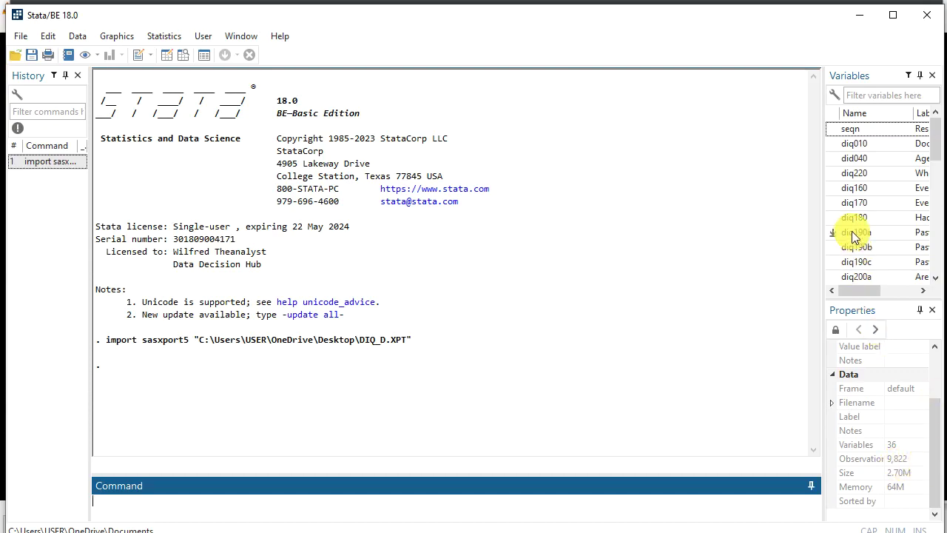
pyautogui.moveTo(873, 146)
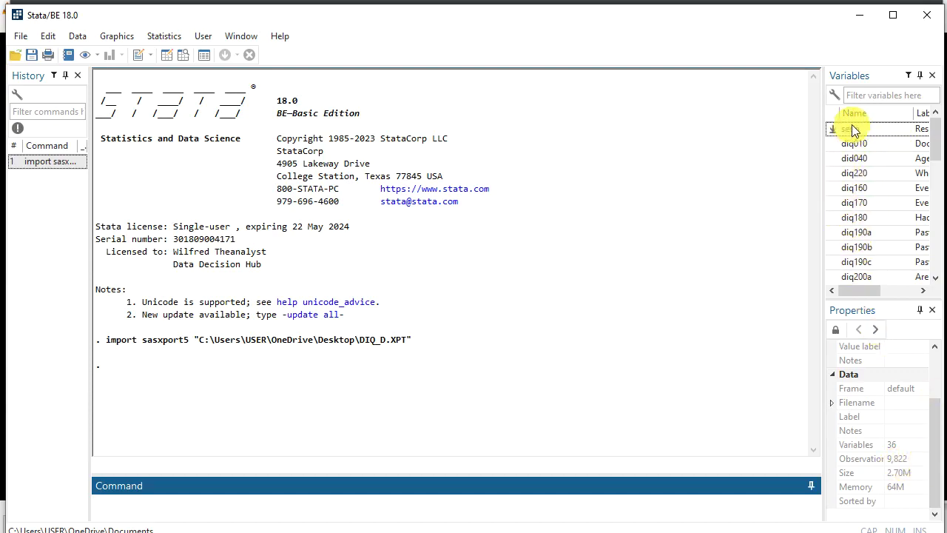
# - Save the imported diabetes dataset to the Desktop as a Stata data file named diabetes
pyautogui.moveTo(855, 289); pyautogui.dragTo(903, 296)
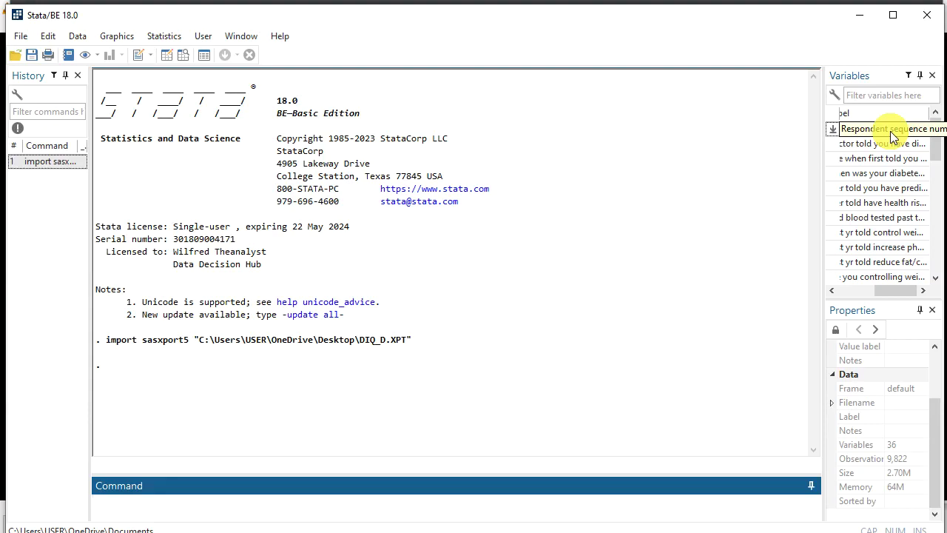
pyautogui.click(22, 35)
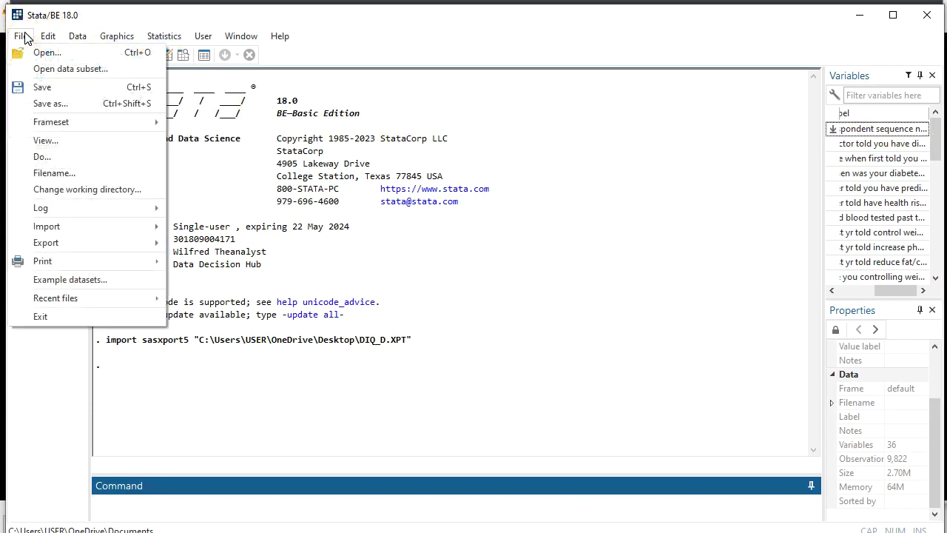
pyautogui.click(62, 110)
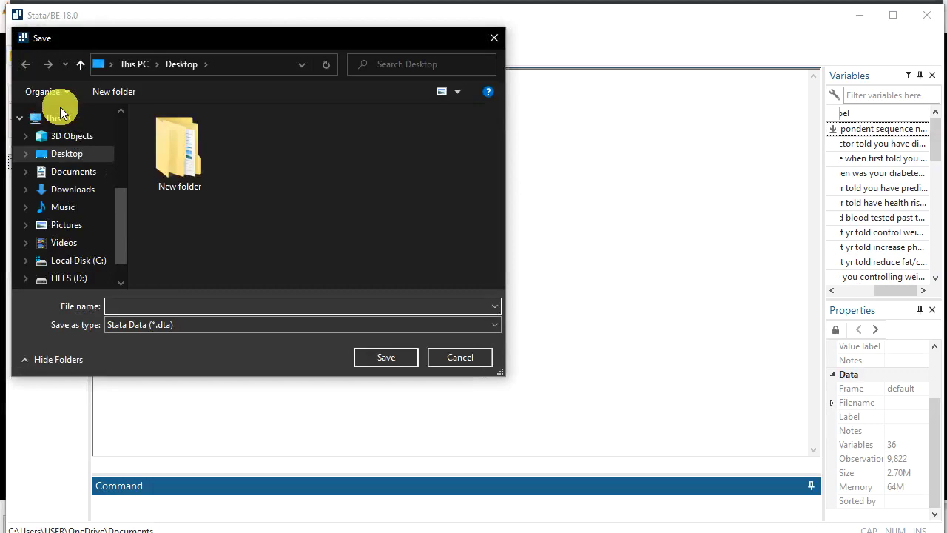
pyautogui.write('d')
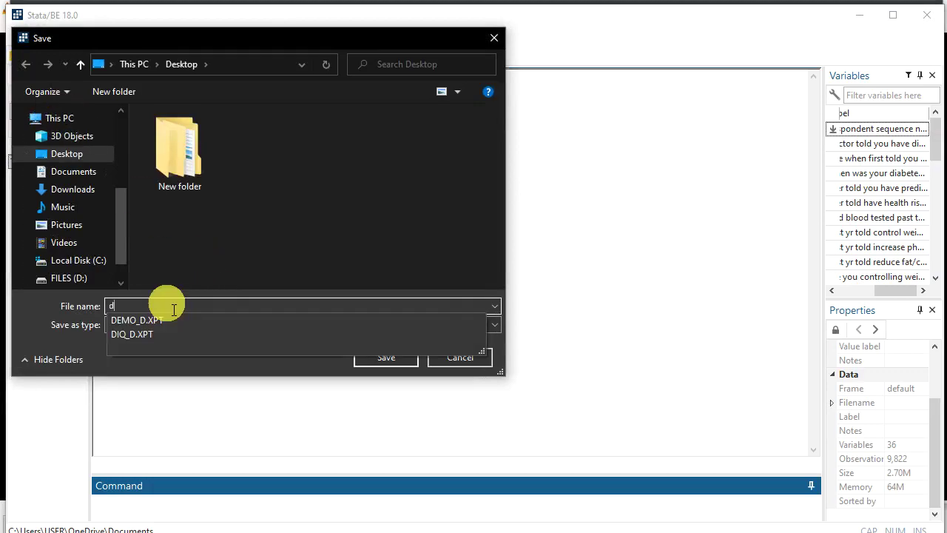
pyautogui.write('iabetes')
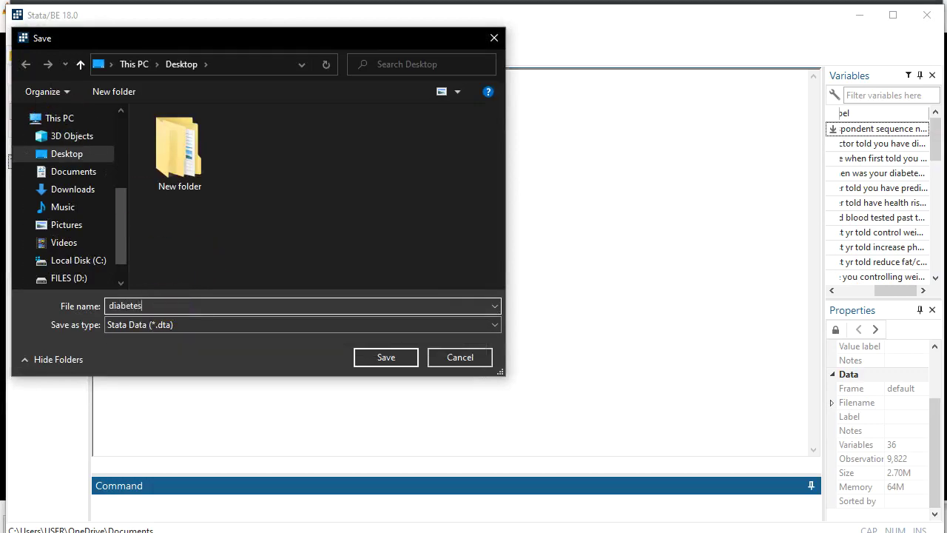
pyautogui.click(387, 358)
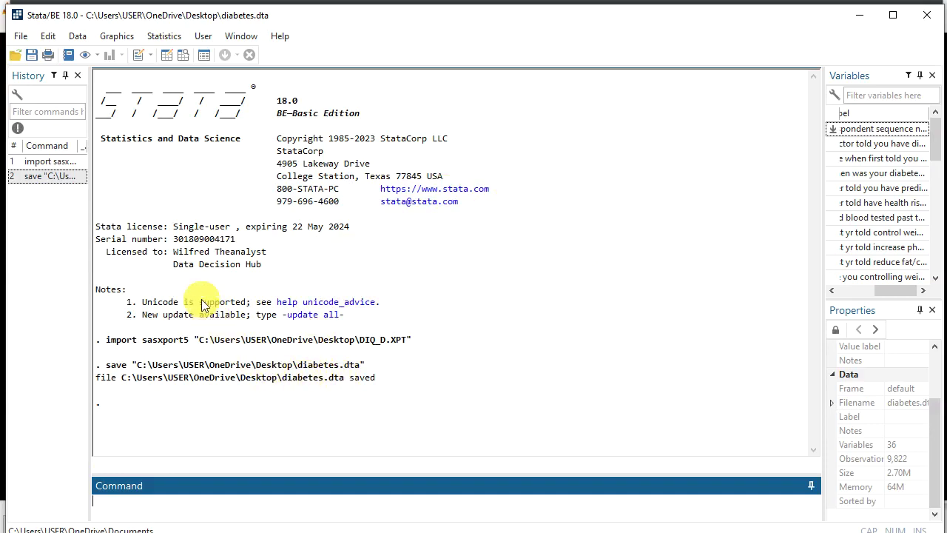
# - Import DEMO_D.XPT from the Desktop as a SAS XPORT Version 5 file
pyautogui.click(18, 38)
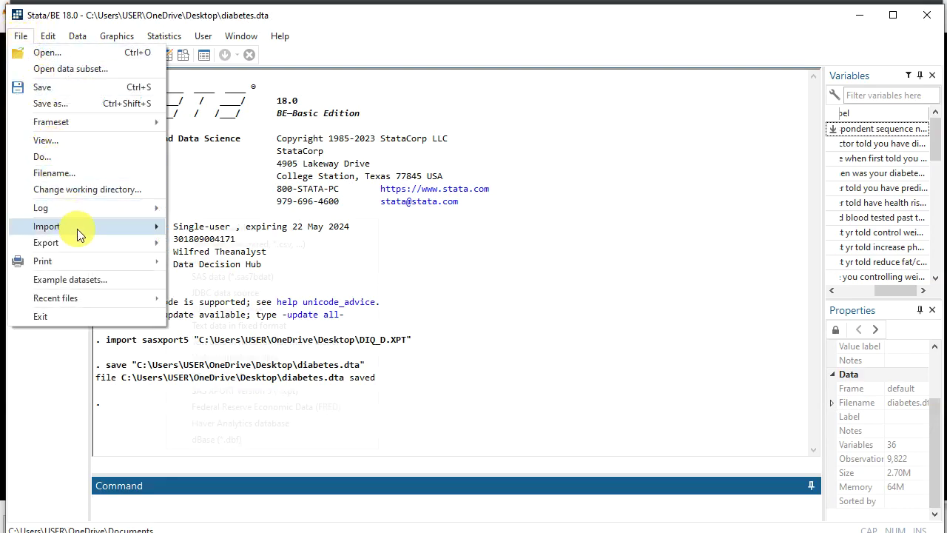
pyautogui.moveTo(78, 231)
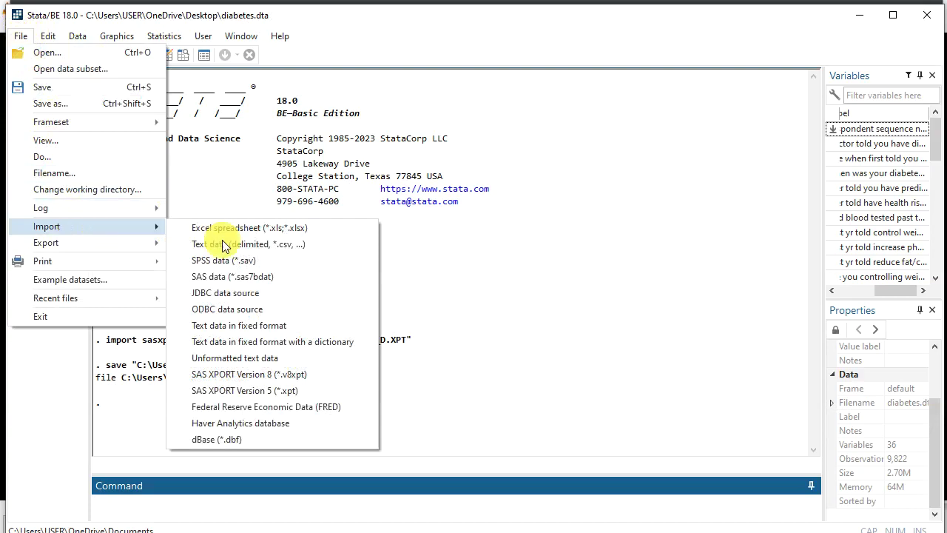
pyautogui.click(245, 391)
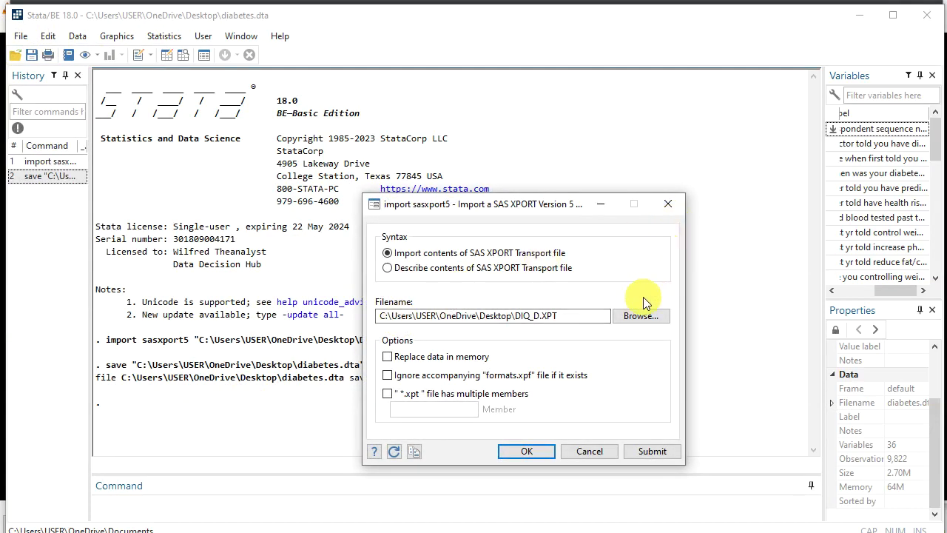
pyautogui.click(630, 324)
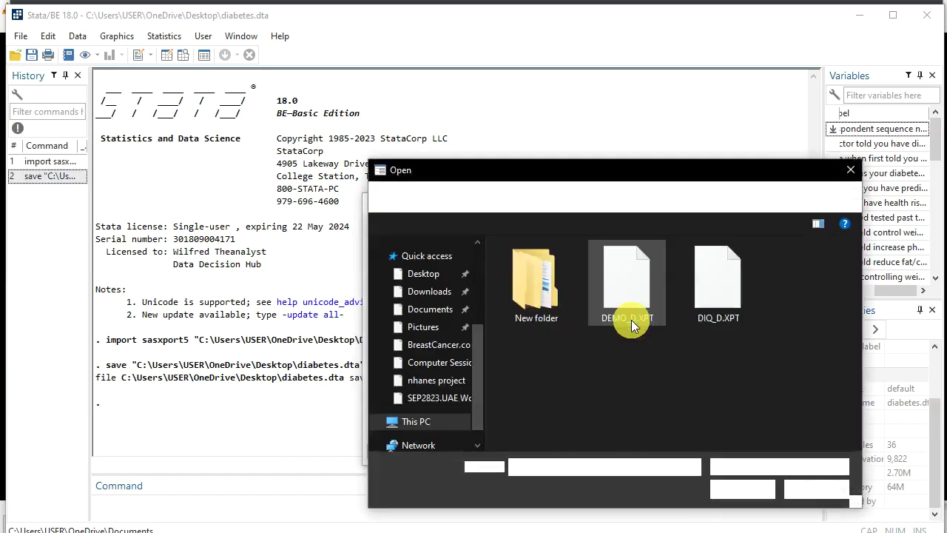
pyautogui.click(638, 304)
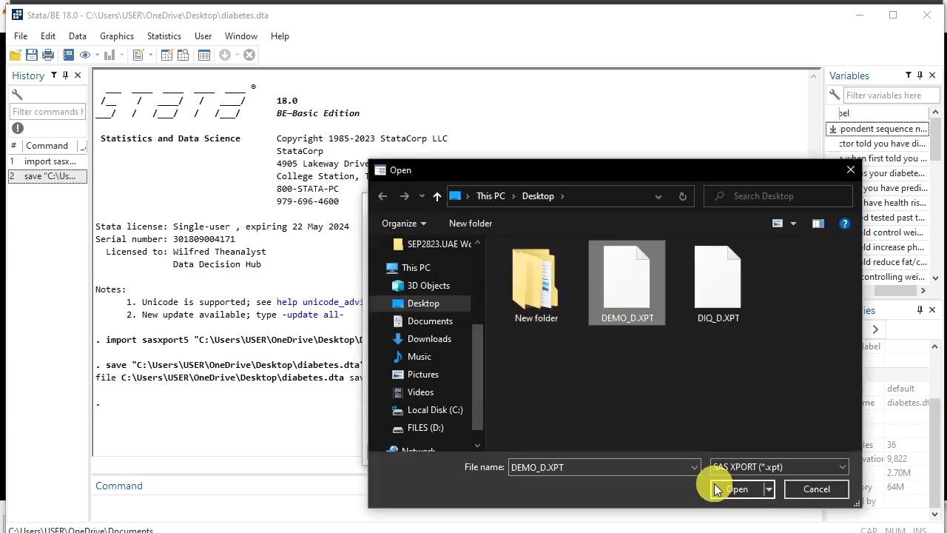
pyautogui.click(737, 489)
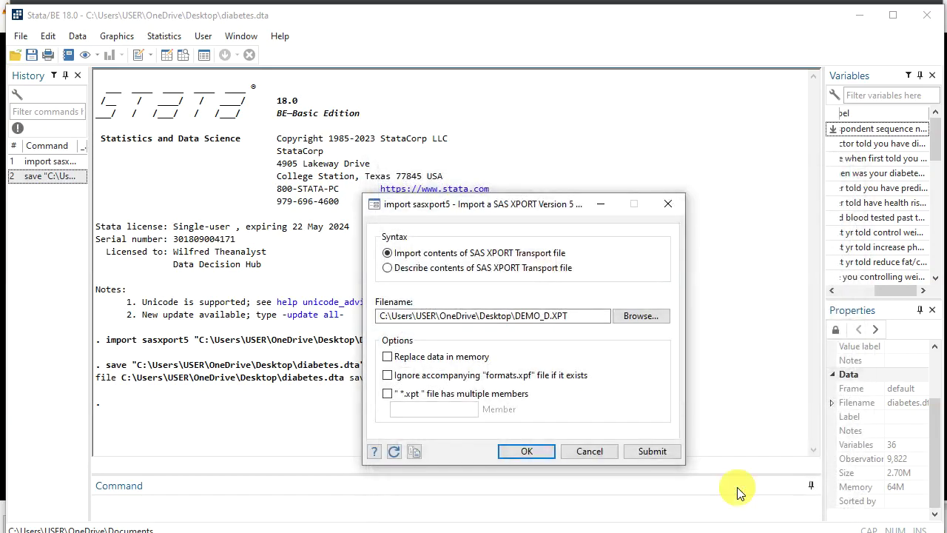
pyautogui.click(532, 451)
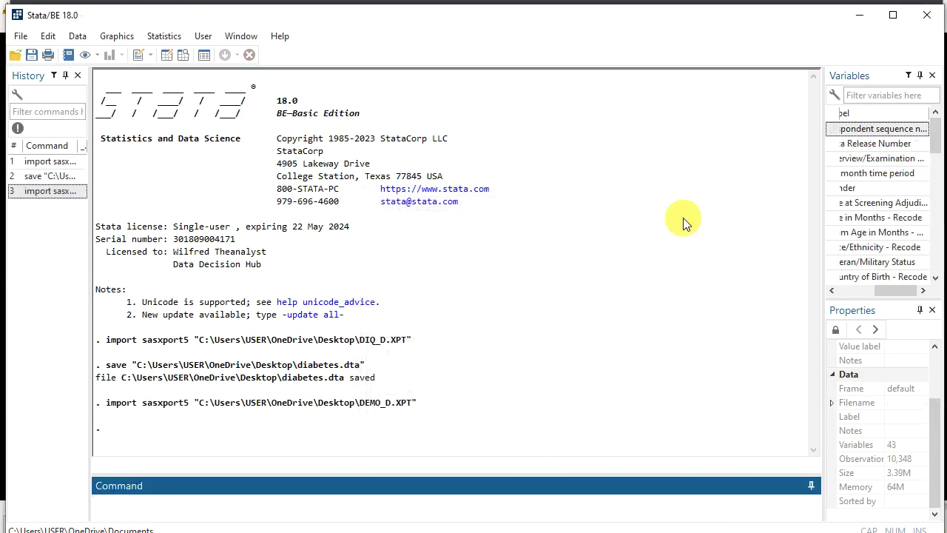
# - Describe the demographics dataset with desc and examine its variable names and labels, including the key variable seqn
pyautogui.moveTo(889, 291); pyautogui.dragTo(831, 307)
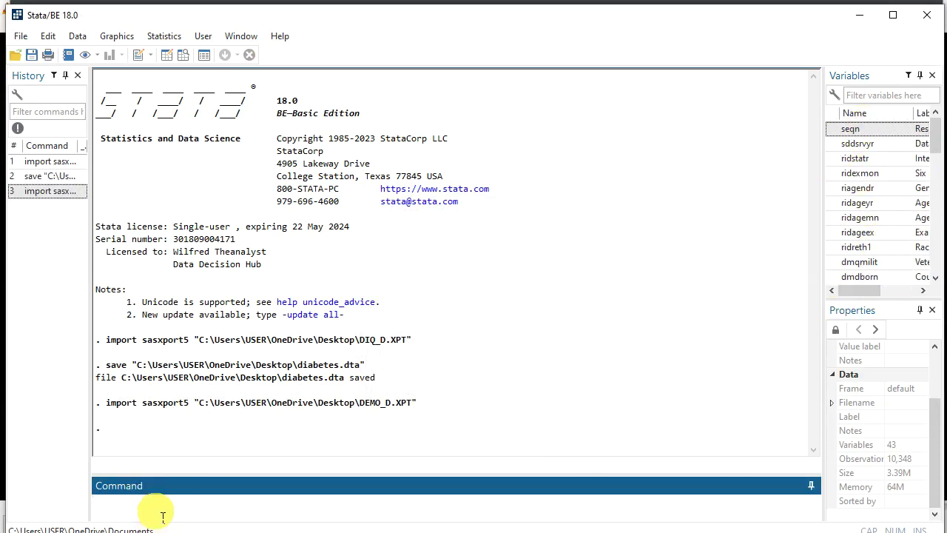
pyautogui.write('desc')
pyautogui.press('Return')
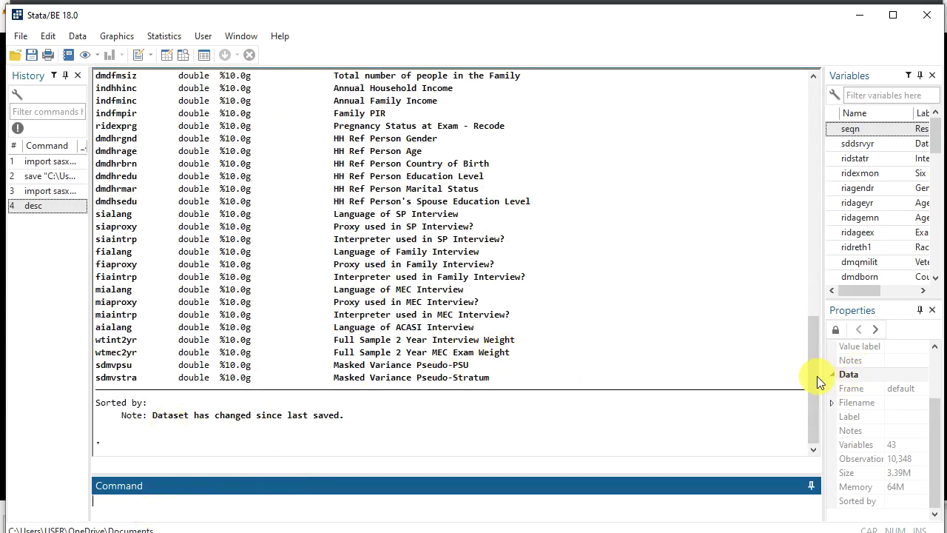
pyautogui.moveTo(814, 375); pyautogui.dragTo(808, 256)
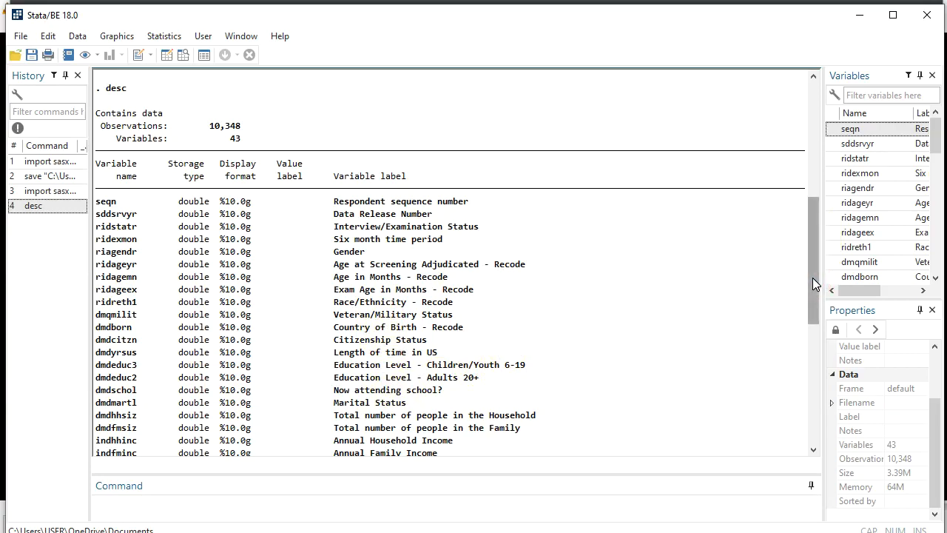
pyautogui.moveTo(812, 278)
pyautogui.mouseDown()
pyautogui.moveTo(810, 372)
pyautogui.moveTo(796, 221)
pyautogui.moveTo(797, 273)
pyautogui.mouseUp()
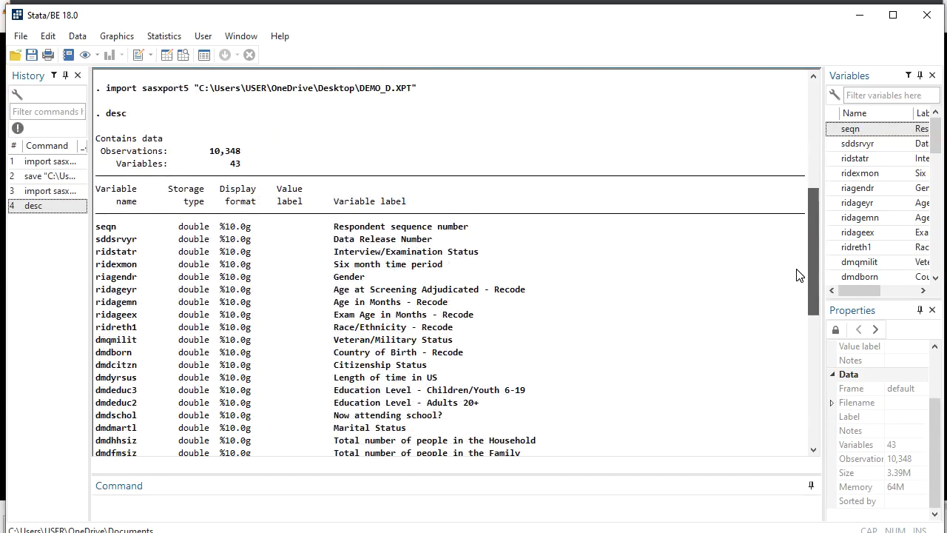
pyautogui.moveTo(804, 303); pyautogui.dragTo(803, 270)
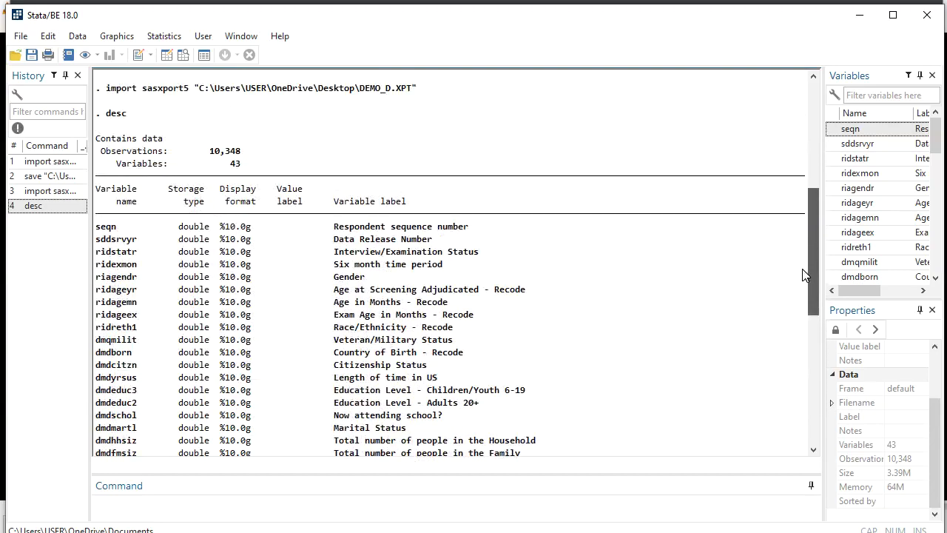
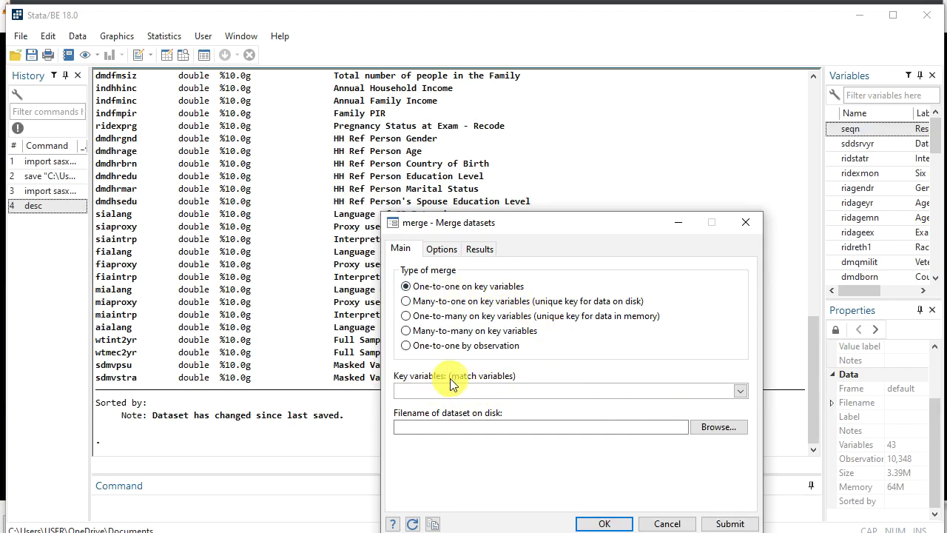
# - Merge the data in memory one-to-one on key variable seqn with diabetes.dta from the Desktop
pyautogui.click(741, 390)
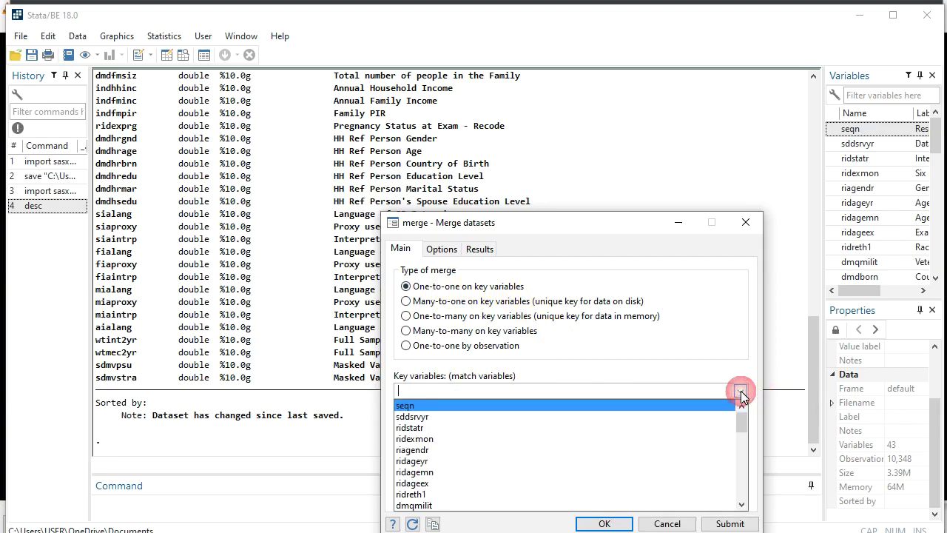
pyautogui.click(416, 406)
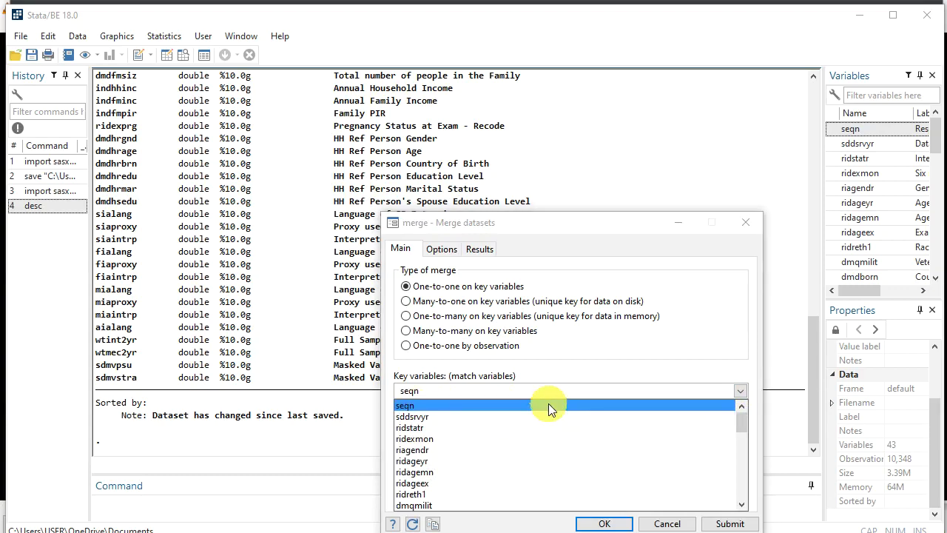
pyautogui.click(591, 392)
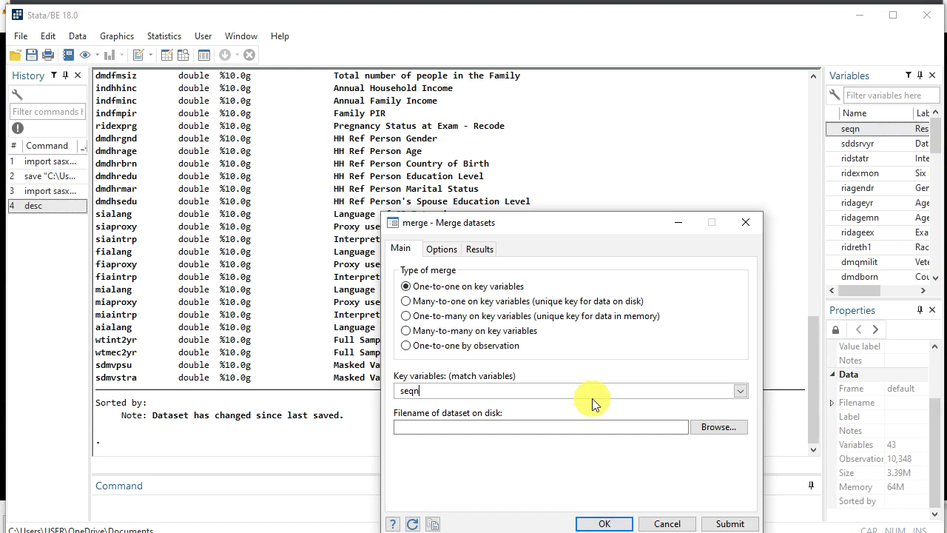
pyautogui.click(503, 429)
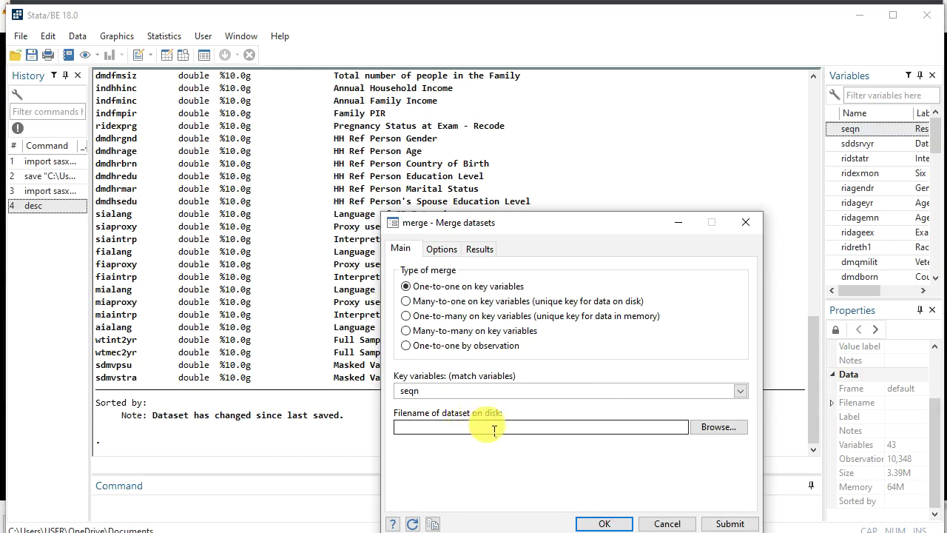
pyautogui.click(706, 428)
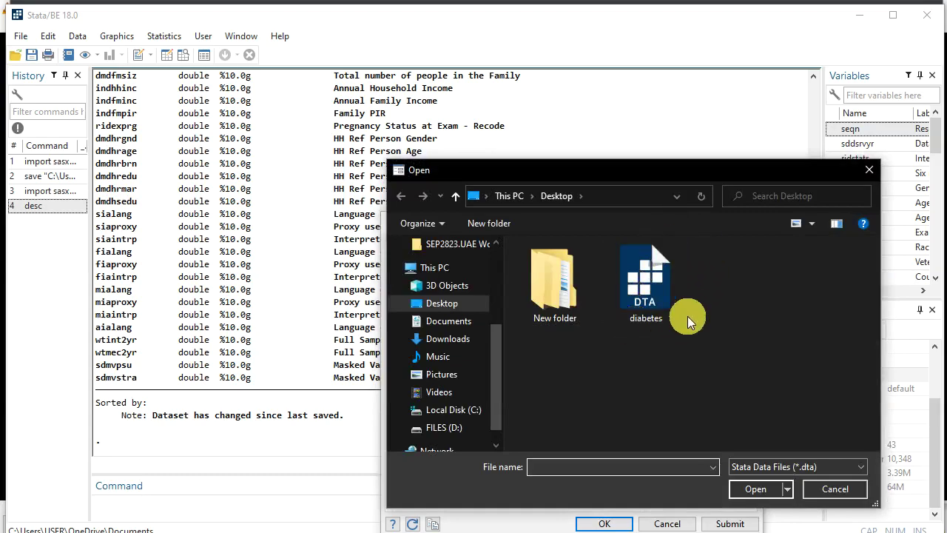
pyautogui.click(648, 287)
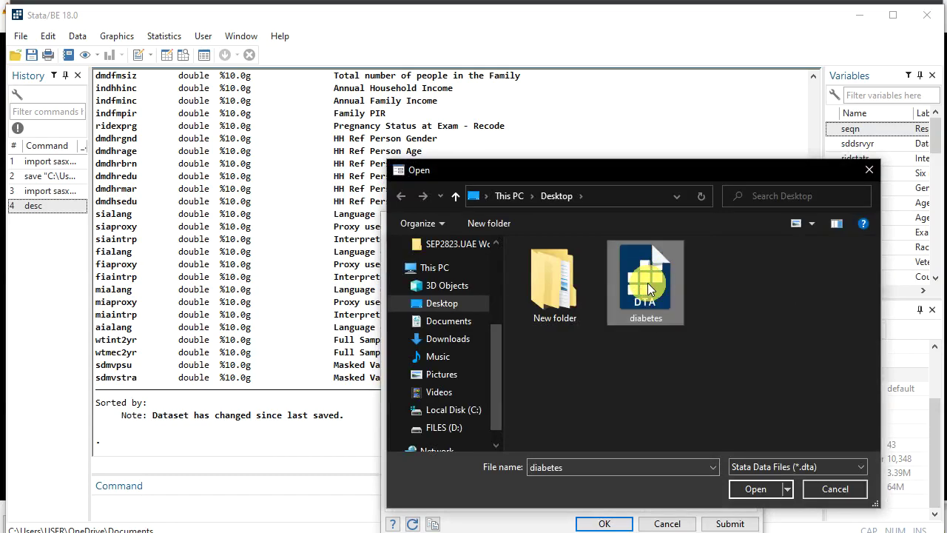
pyautogui.click(749, 489)
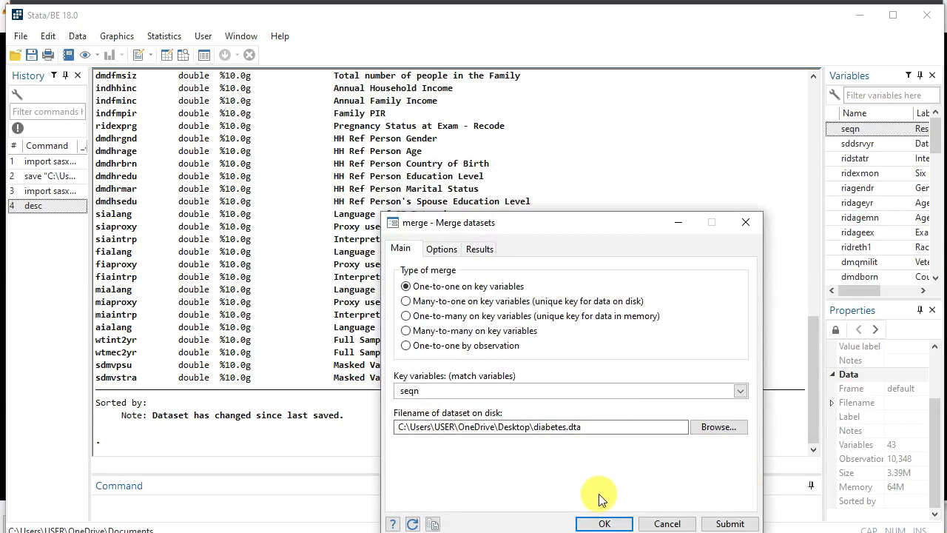
pyautogui.click(601, 523)
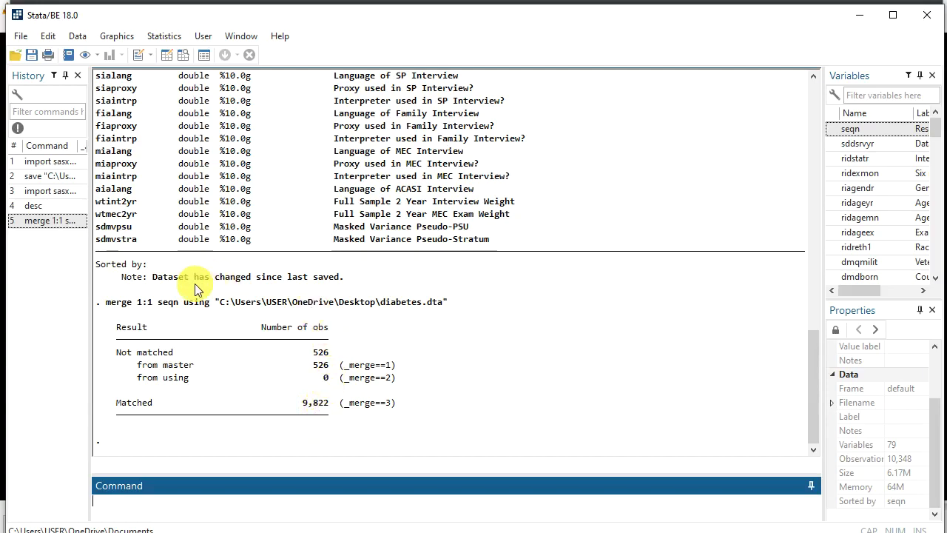
# - Review the merge output, and describe the merged dataset with desc to examine its variables and observations
pyautogui.moveTo(106, 303); pyautogui.dragTo(454, 304)
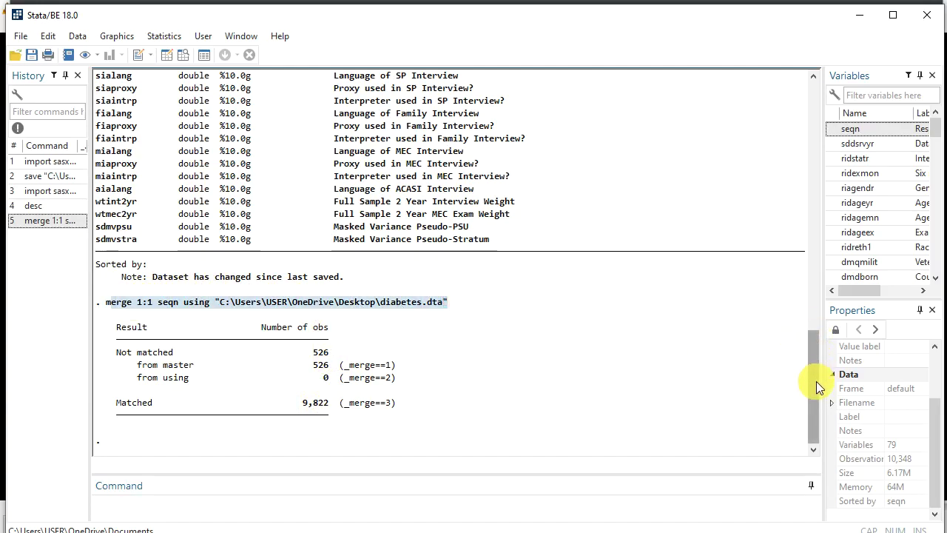
pyautogui.moveTo(813, 381); pyautogui.dragTo(799, 318)
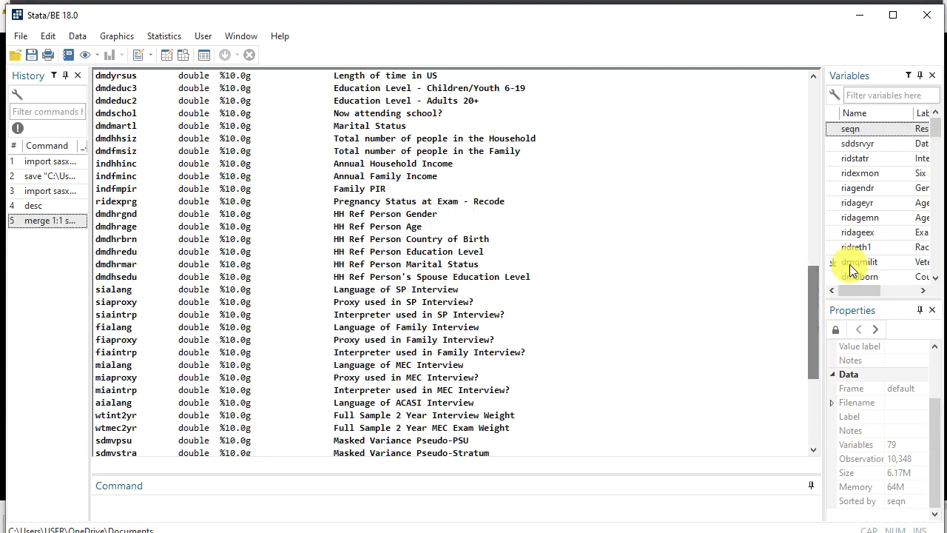
pyautogui.moveTo(935, 130)
pyautogui.mouseDown()
pyautogui.moveTo(943, 281)
pyautogui.moveTo(935, 126)
pyautogui.mouseUp()
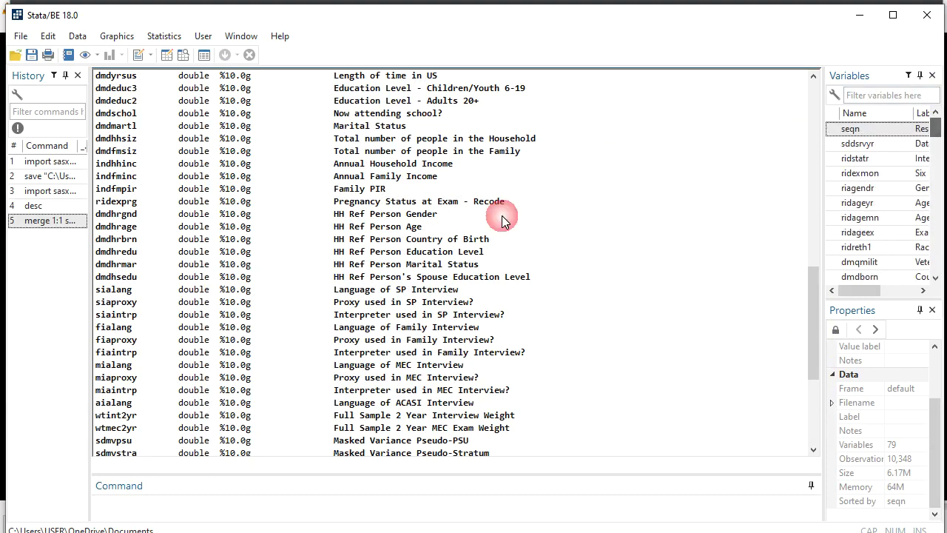
pyautogui.click(147, 509)
pyautogui.write('desc')
pyautogui.press('Return')
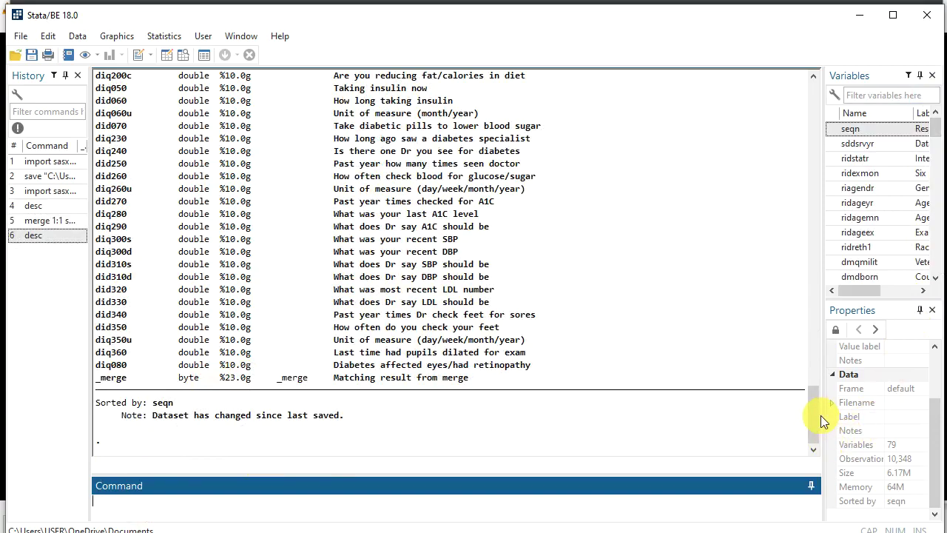
pyautogui.moveTo(813, 409); pyautogui.dragTo(795, 279)
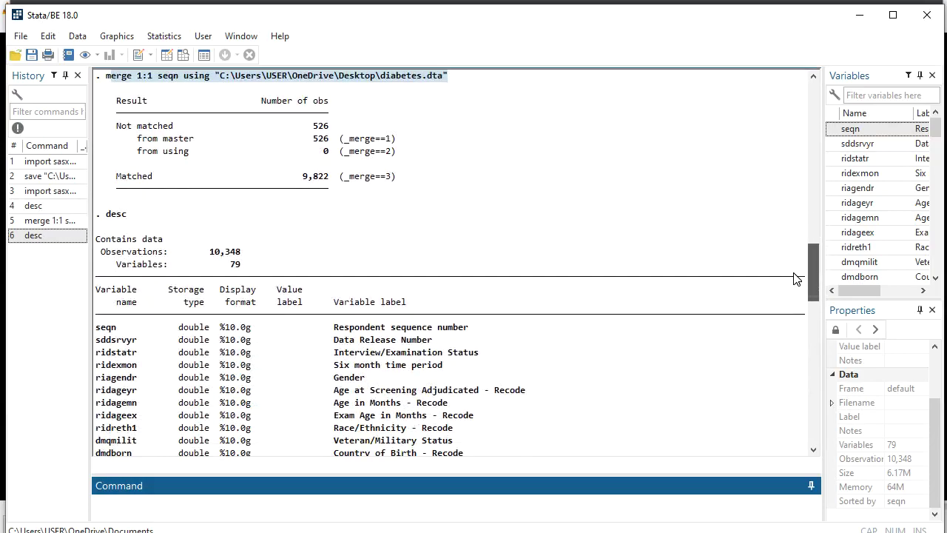
pyautogui.moveTo(796, 279); pyautogui.dragTo(791, 275)
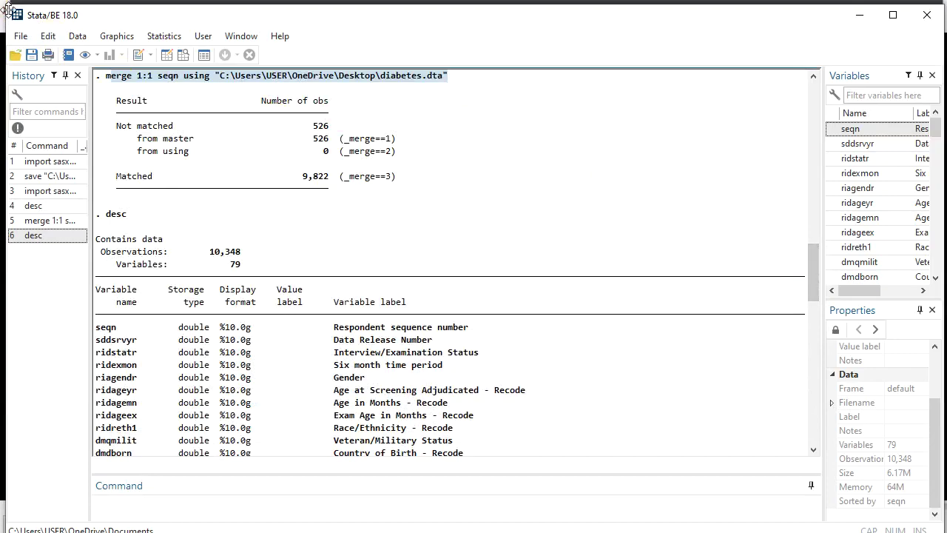
# - Save the merged dataset to the Desktop as a Stata data file named mergedfile
pyautogui.click(21, 37)
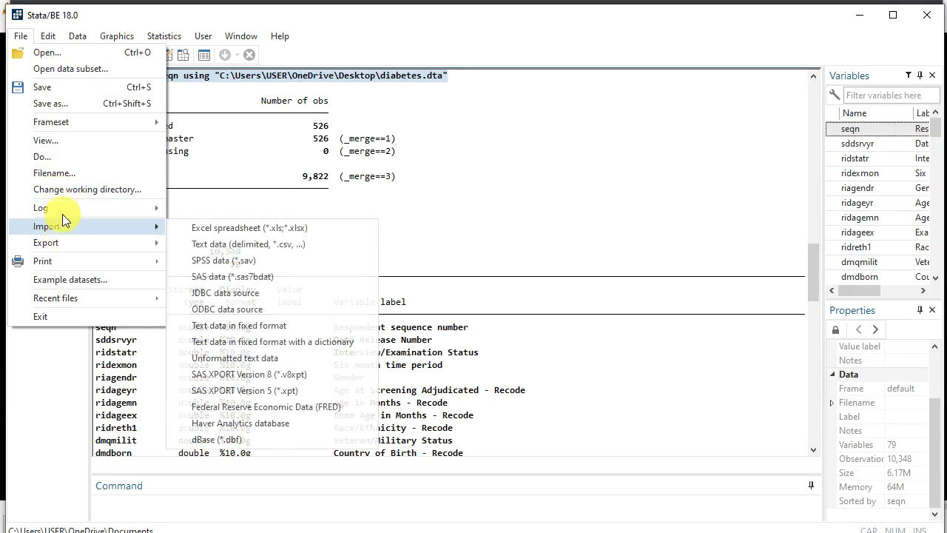
pyautogui.click(60, 105)
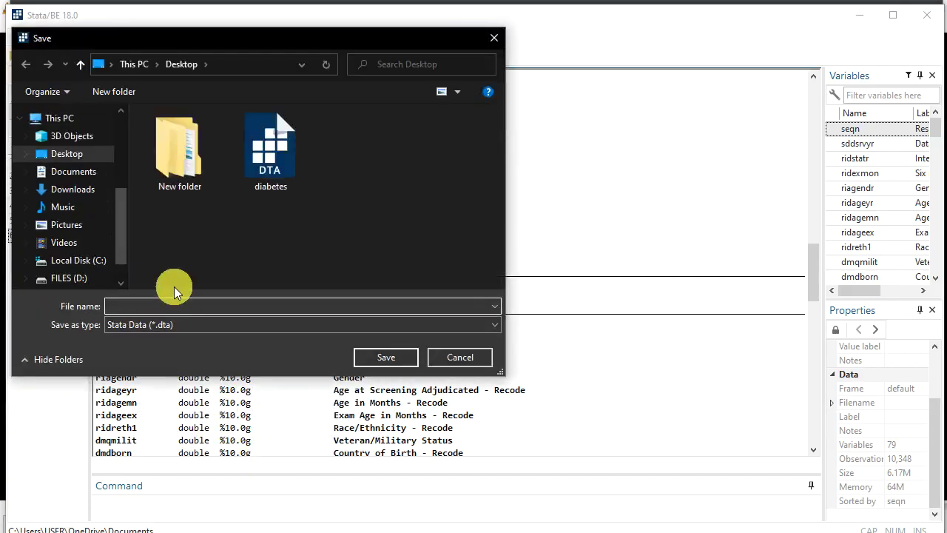
pyautogui.write('merge')
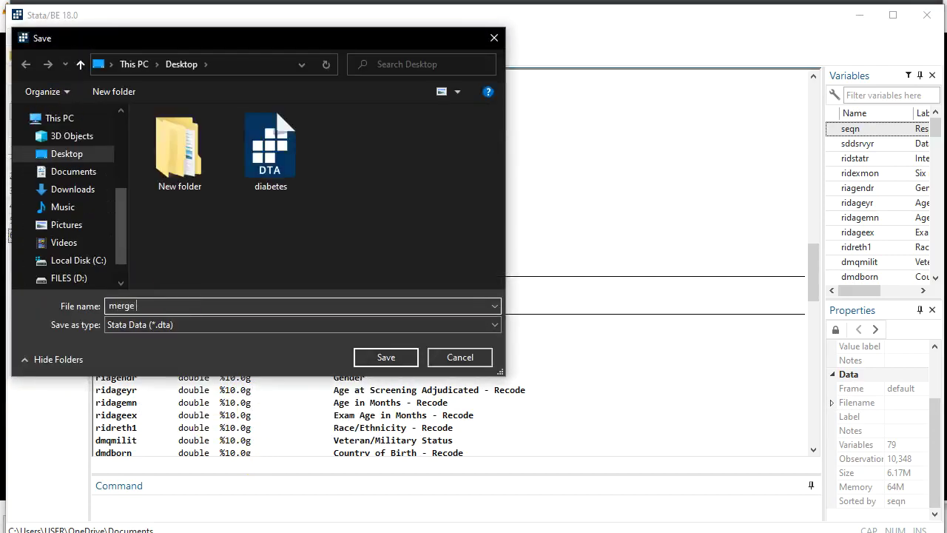
pyautogui.write('dfile')
pyautogui.click(386, 361)
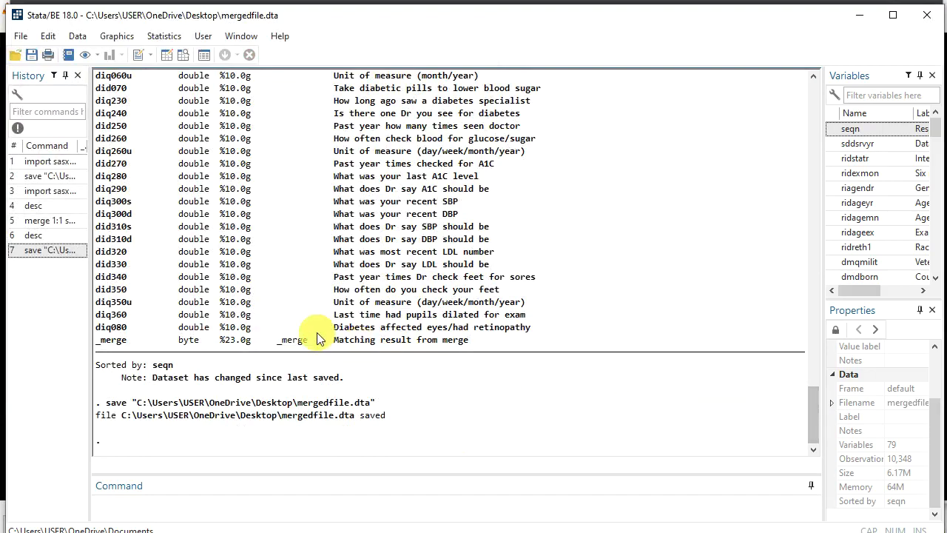
# - Run mdesc on the merged dataset and examine the missing counts and percentages for its variables
pyautogui.moveTo(349, 329); pyautogui.dragTo(489, 329)
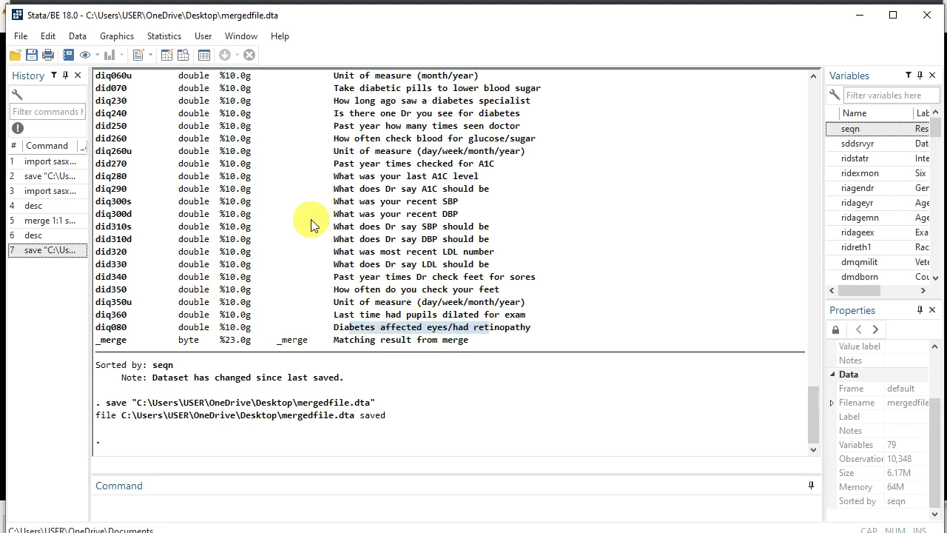
pyautogui.click(115, 506)
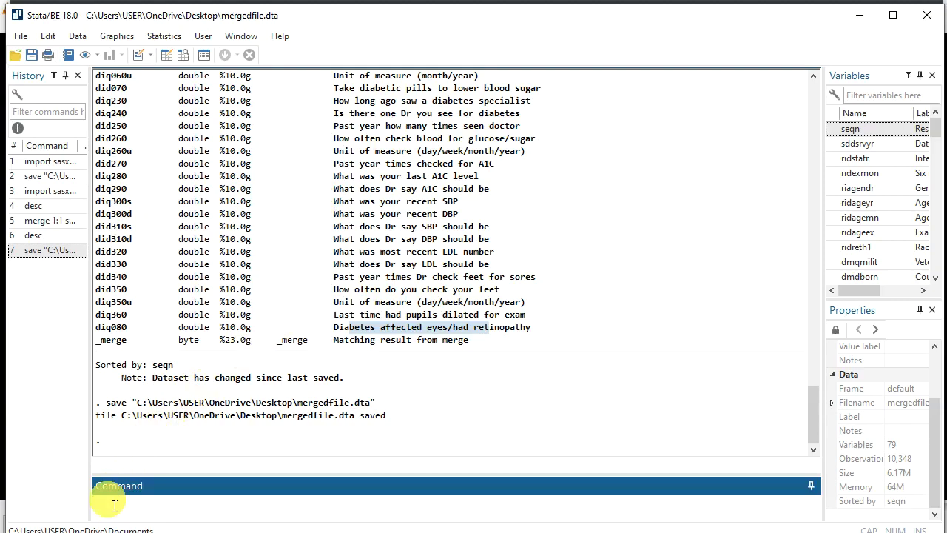
pyautogui.write('mdesc')
pyautogui.press('Return')
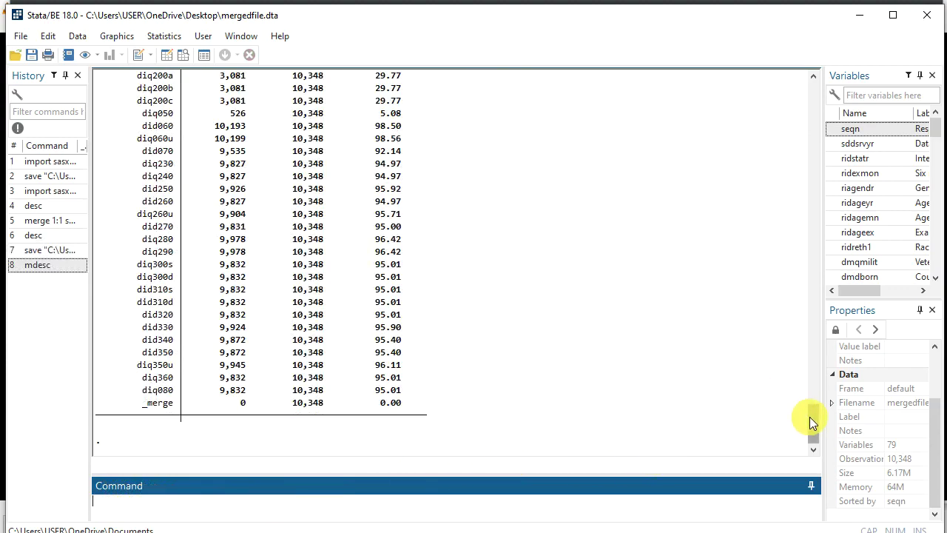
pyautogui.moveTo(809, 416); pyautogui.dragTo(812, 343)
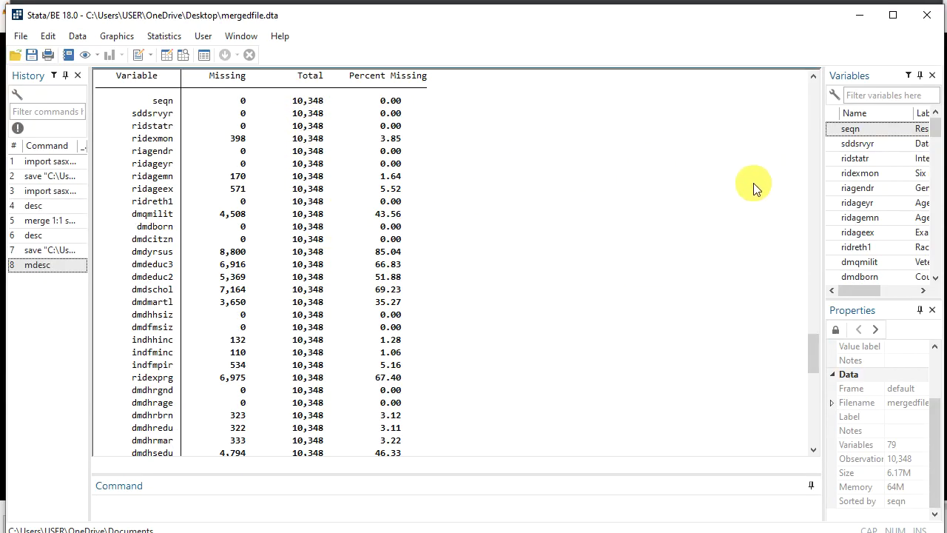
pyautogui.moveTo(809, 352); pyautogui.dragTo(813, 375)
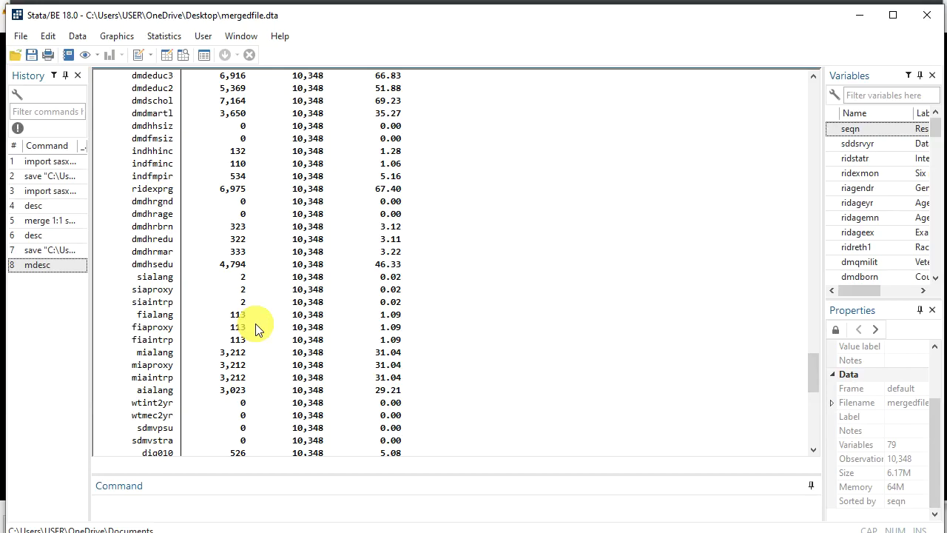
pyautogui.click(185, 530)
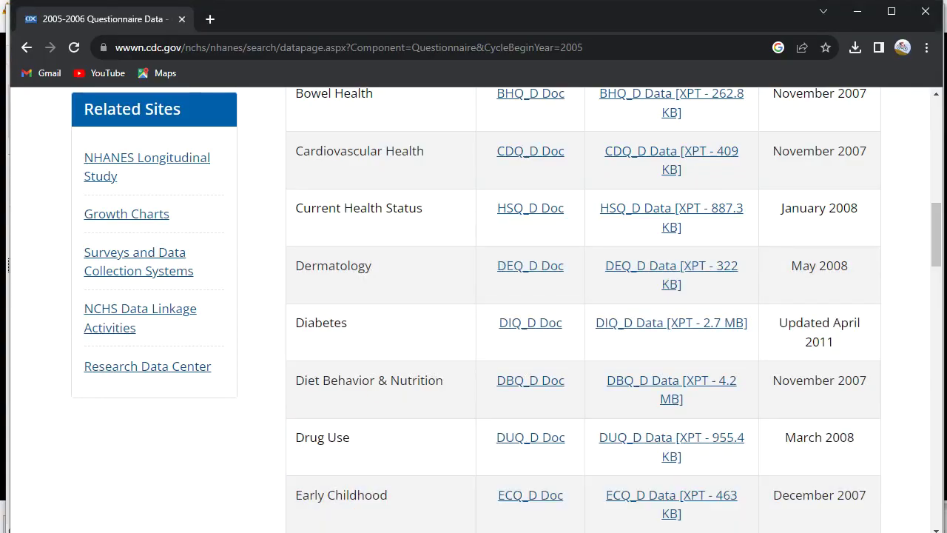
pyautogui.moveTo(339, 526)
pyautogui.click(337, 489)
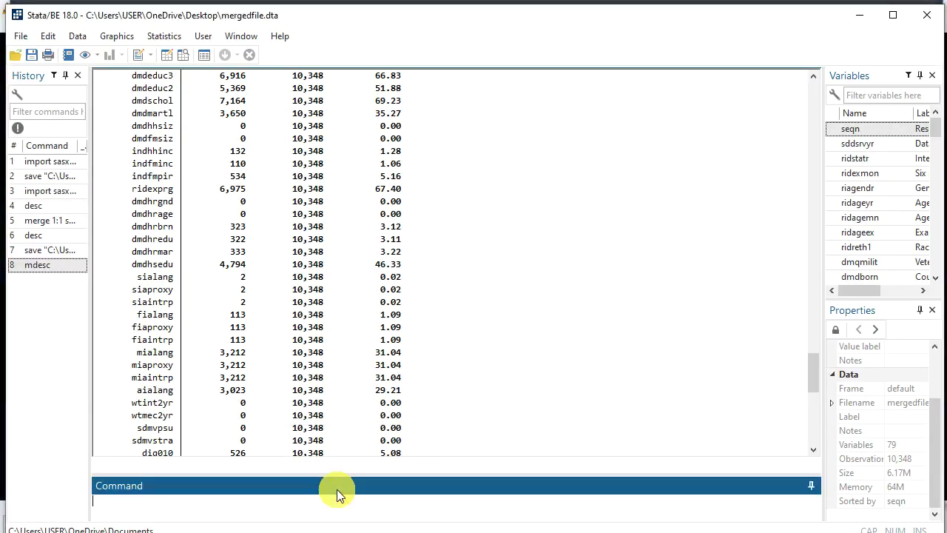